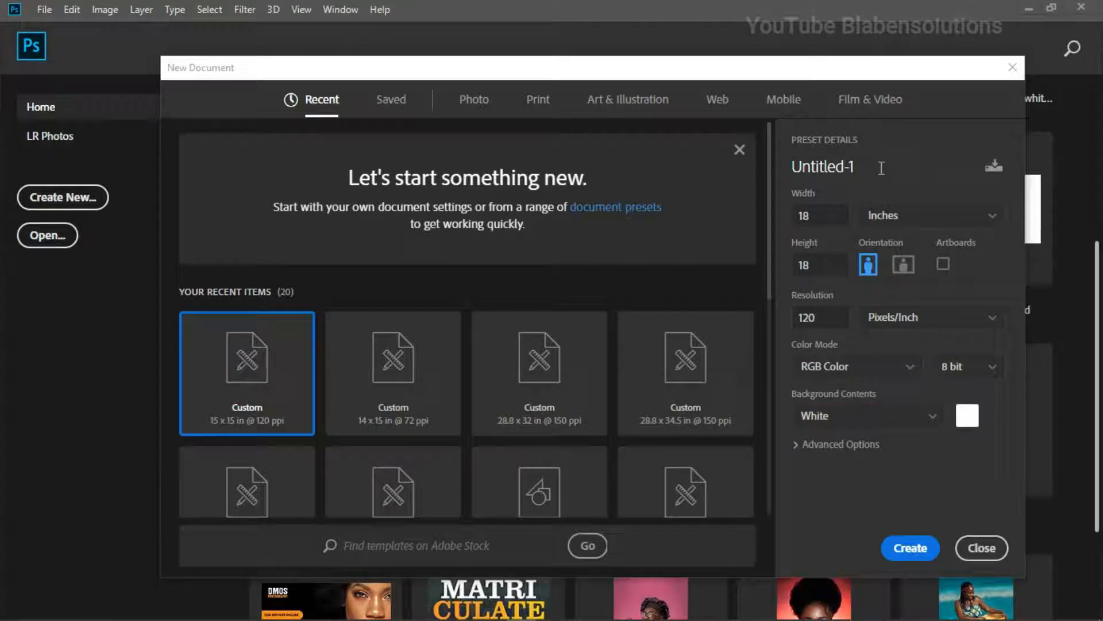
# Name the new document Birthday Flyer
pyautogui.moveTo(861, 167); pyautogui.dragTo(782, 164)
pyautogui.write('B')
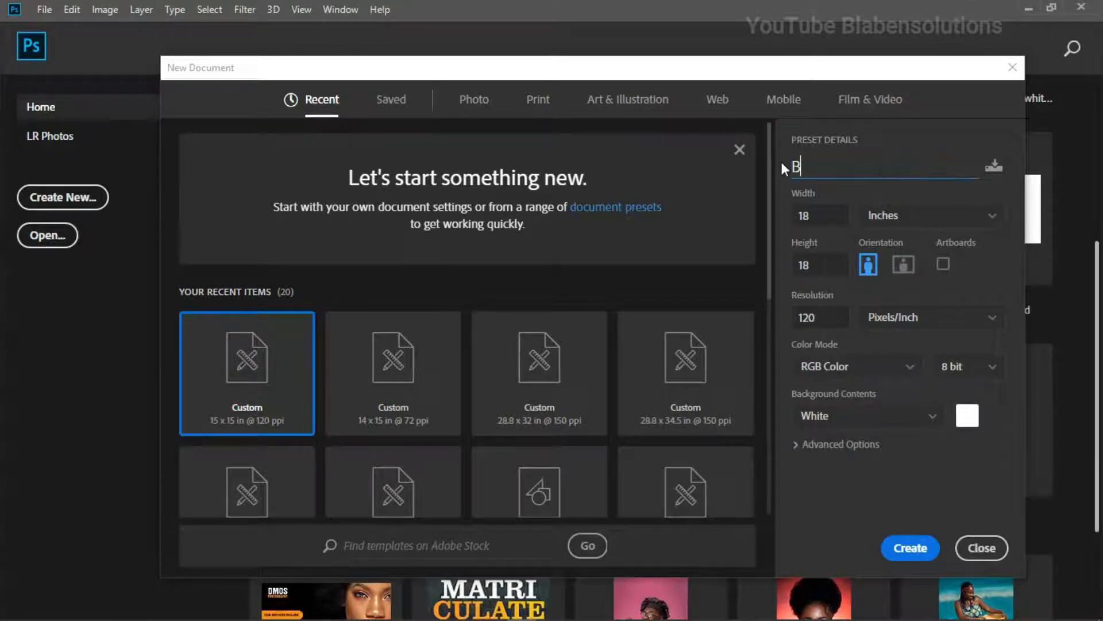
pyautogui.write('i')
pyautogui.write('rhtda')
pyautogui.press('BackSpace')
pyautogui.press('BackSpace')
pyautogui.press('BackSpace')
pyautogui.press('BackSpace')
pyautogui.write('thday Flyer')
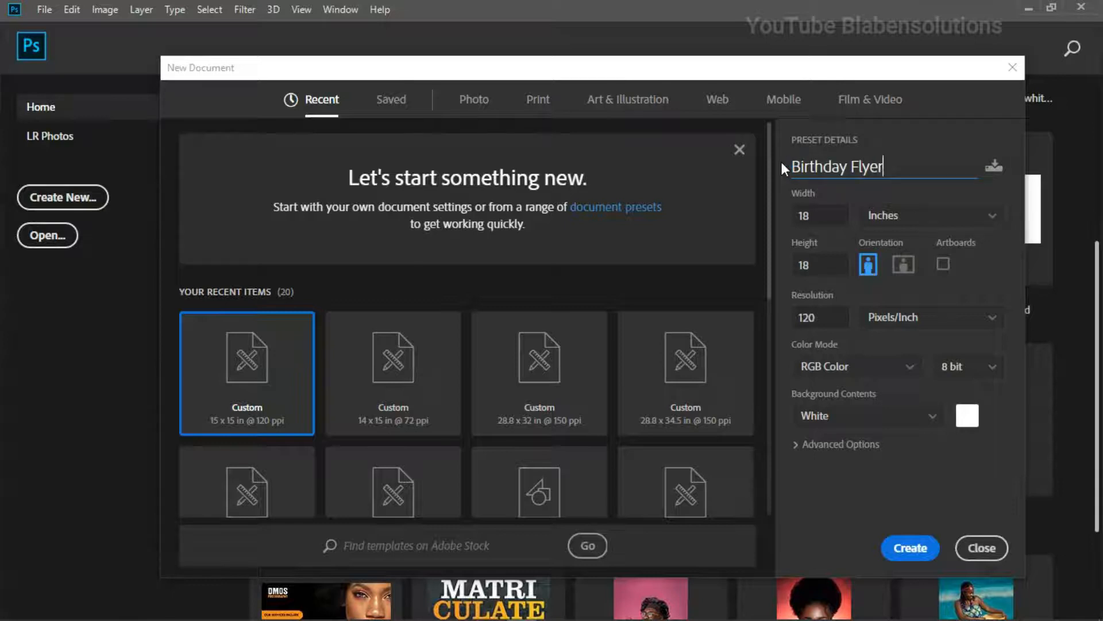
# Set the new document's units to pixels, with a 1000 by 1000 size and a resolution of 300 pixels/inch
pyautogui.click(910, 223)
pyautogui.click(890, 253)
pyautogui.moveTo(826, 213); pyautogui.dragTo(787, 215)
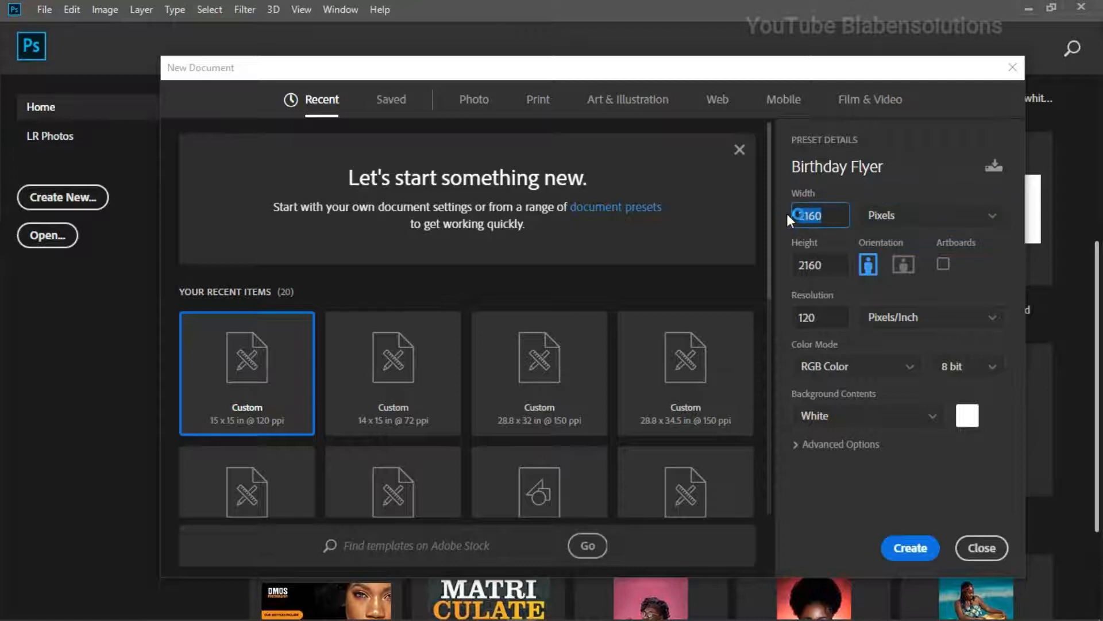
pyautogui.write('3000')
pyautogui.moveTo(822, 264); pyautogui.dragTo(783, 265)
pyautogui.write('1000')
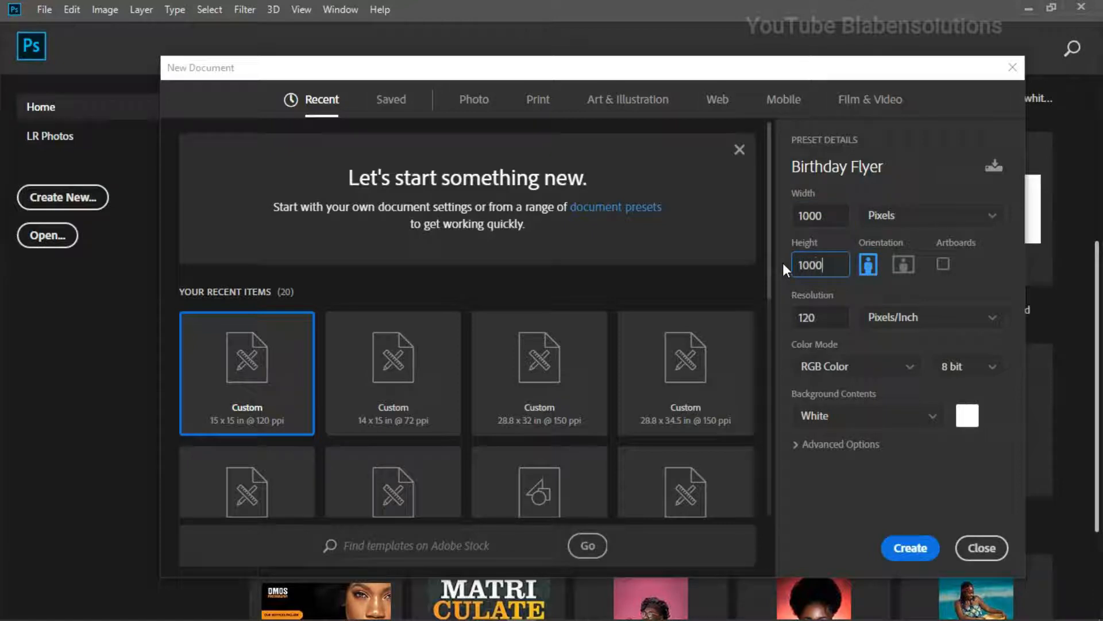
pyautogui.moveTo(828, 317); pyautogui.dragTo(759, 321)
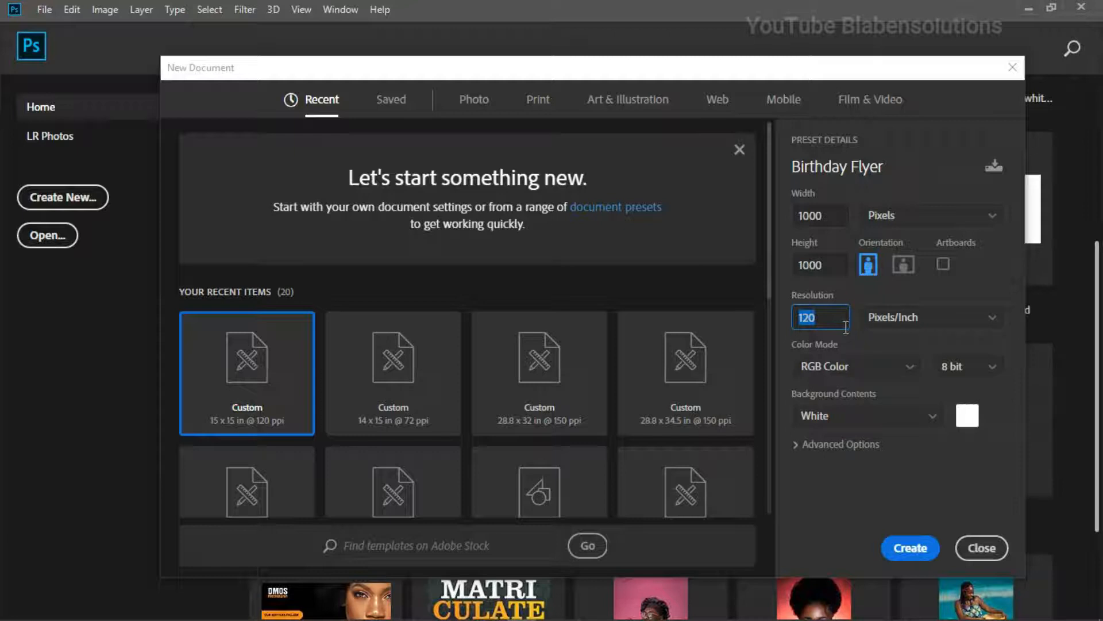
pyautogui.write('300')
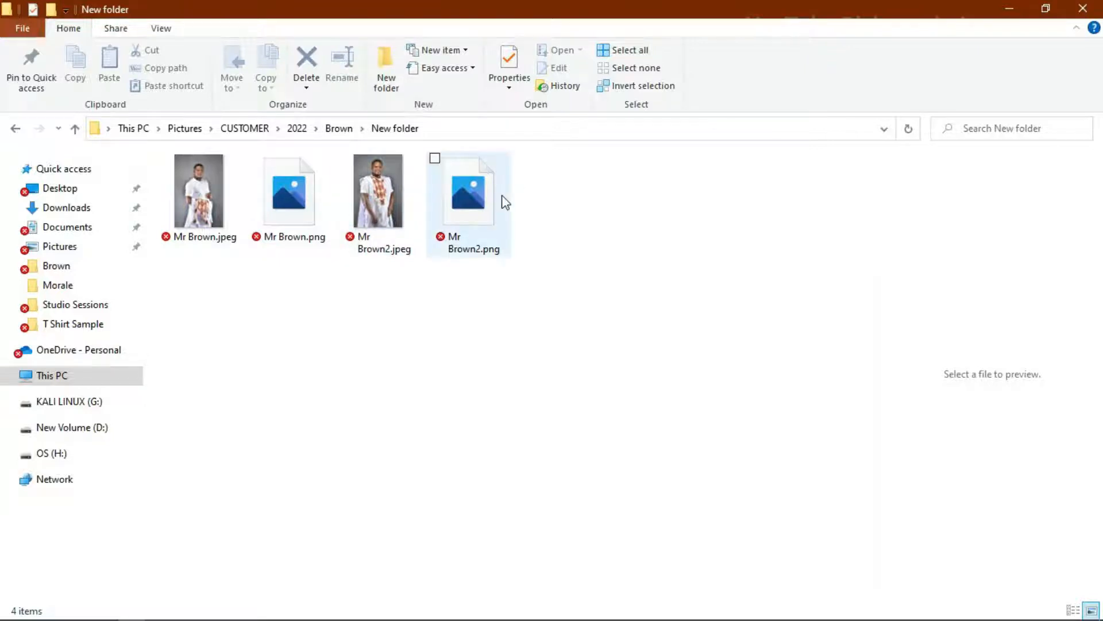
# Switch to Photoshop and add a Solid Color fill layer above the background in dark brown, 732402
pyautogui.moveTo(547, 614)
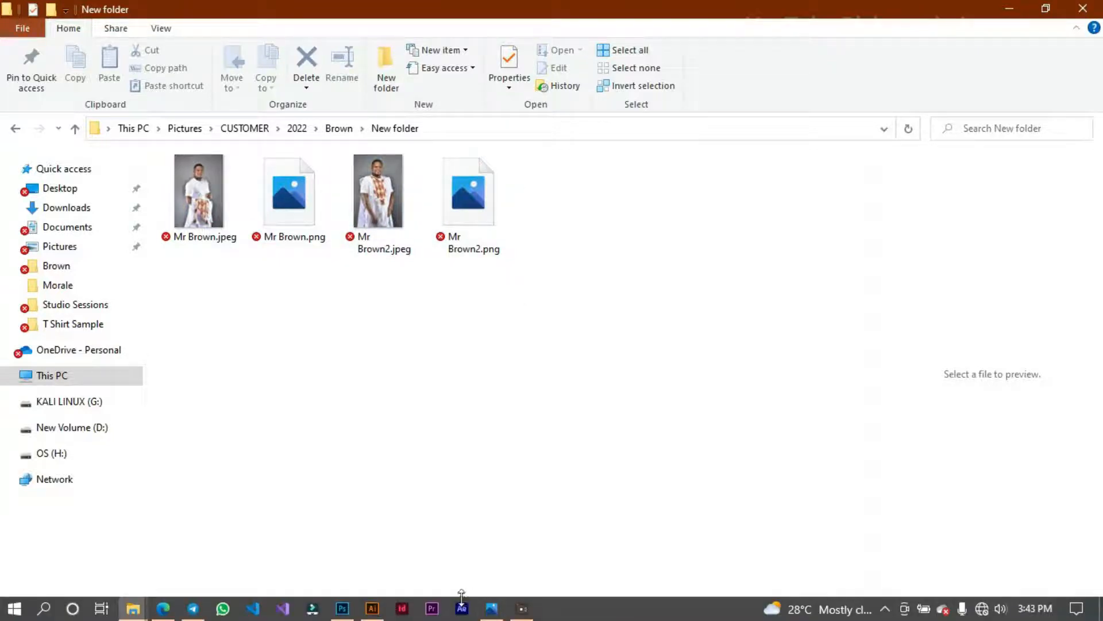
pyautogui.click(342, 608)
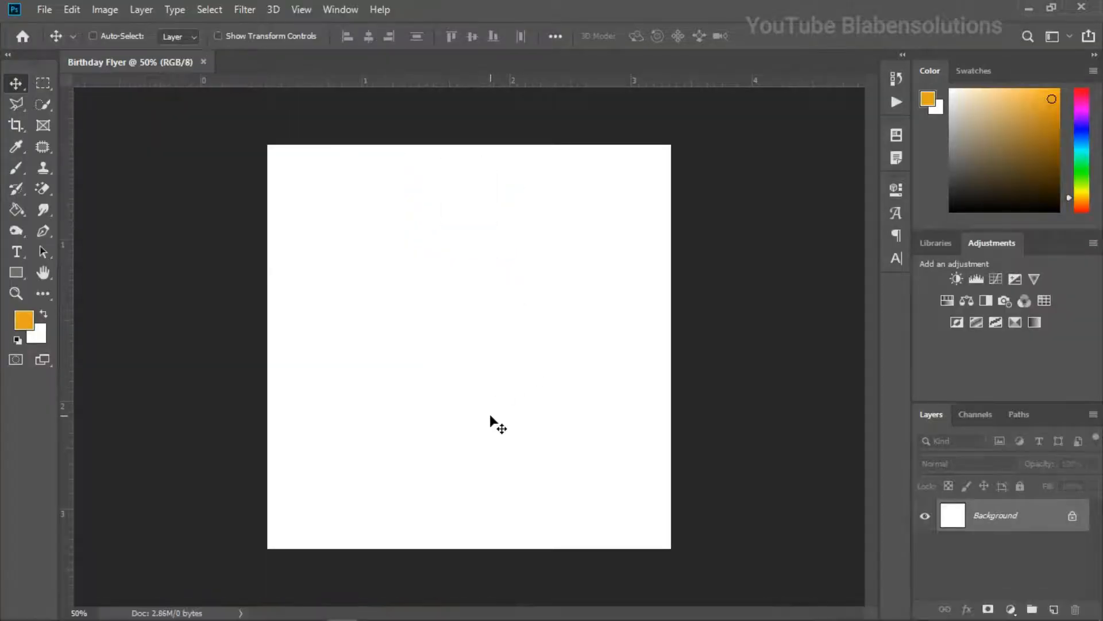
pyautogui.hotkey('ctrl', '+')
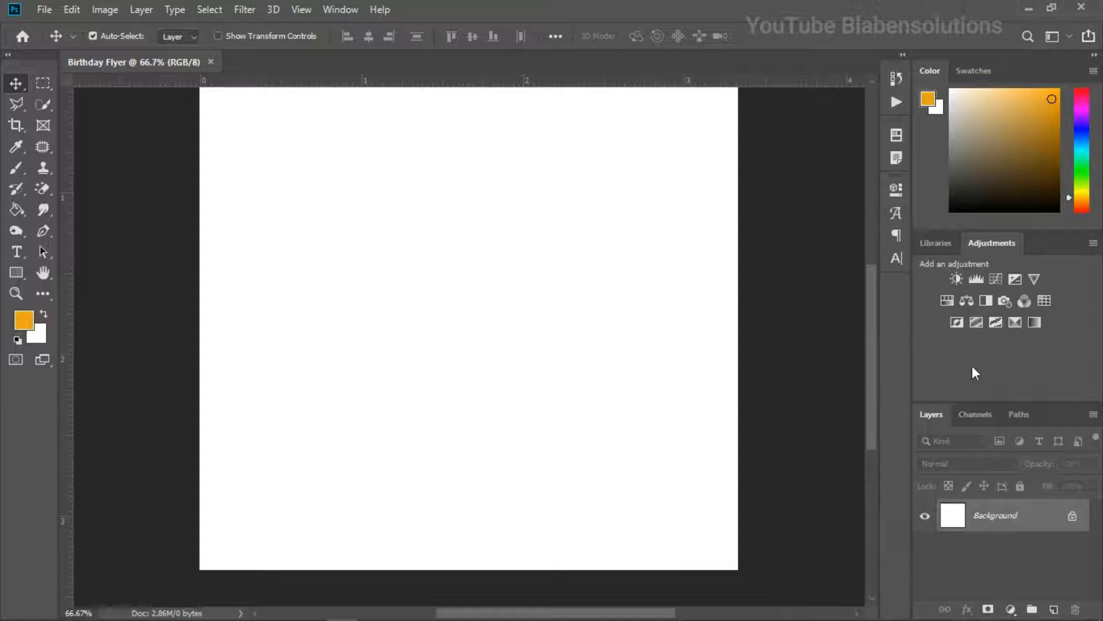
pyautogui.click(1010, 608)
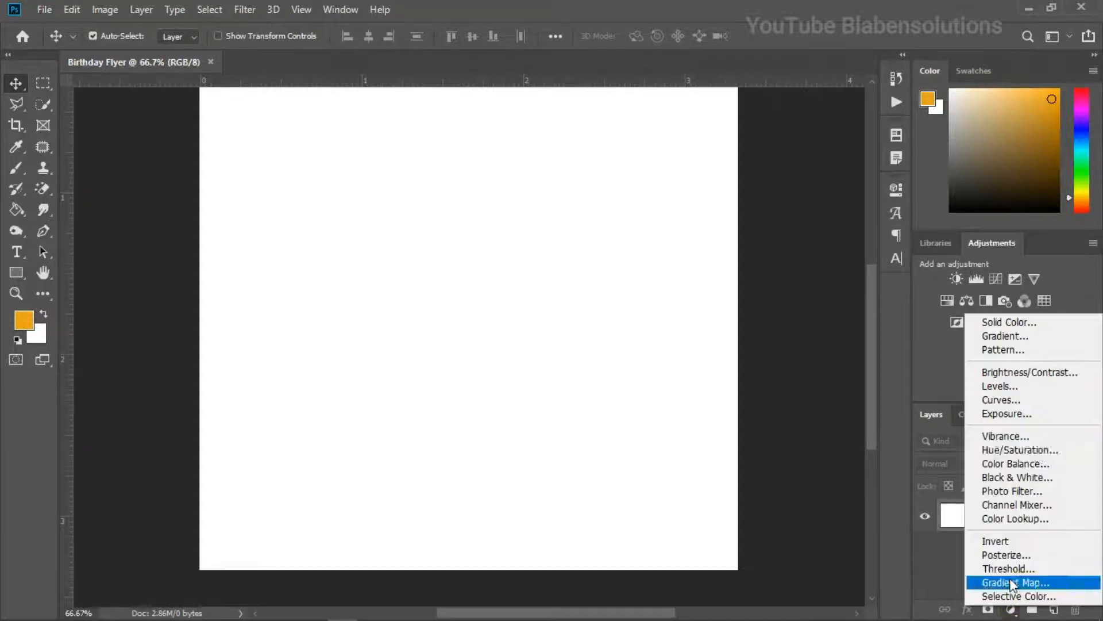
pyautogui.click(1034, 326)
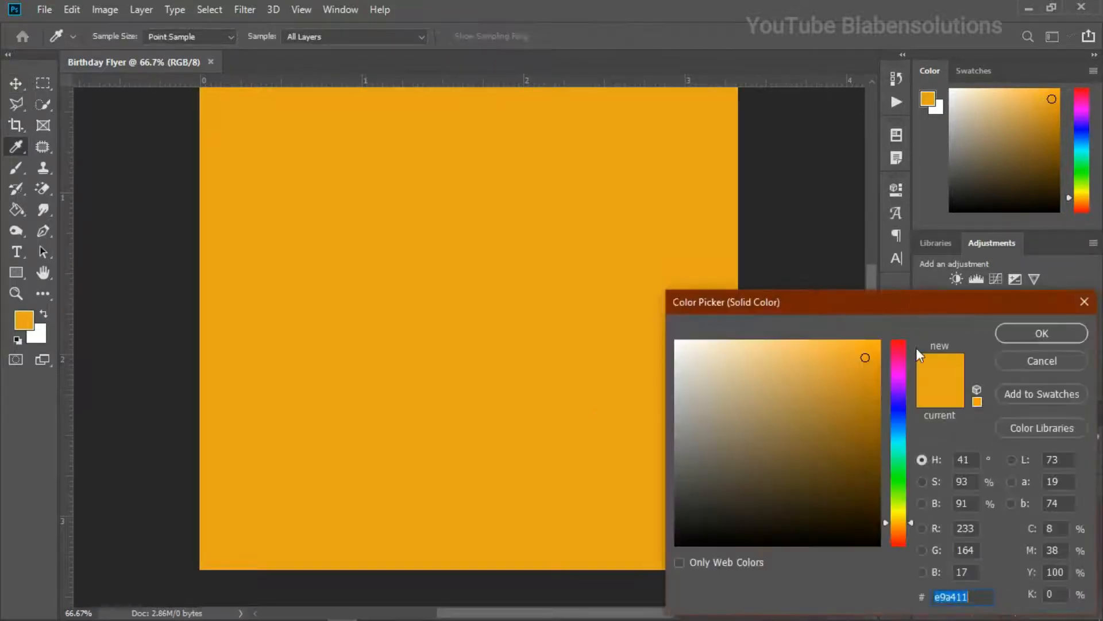
pyautogui.moveTo(950, 313); pyautogui.dragTo(926, 164)
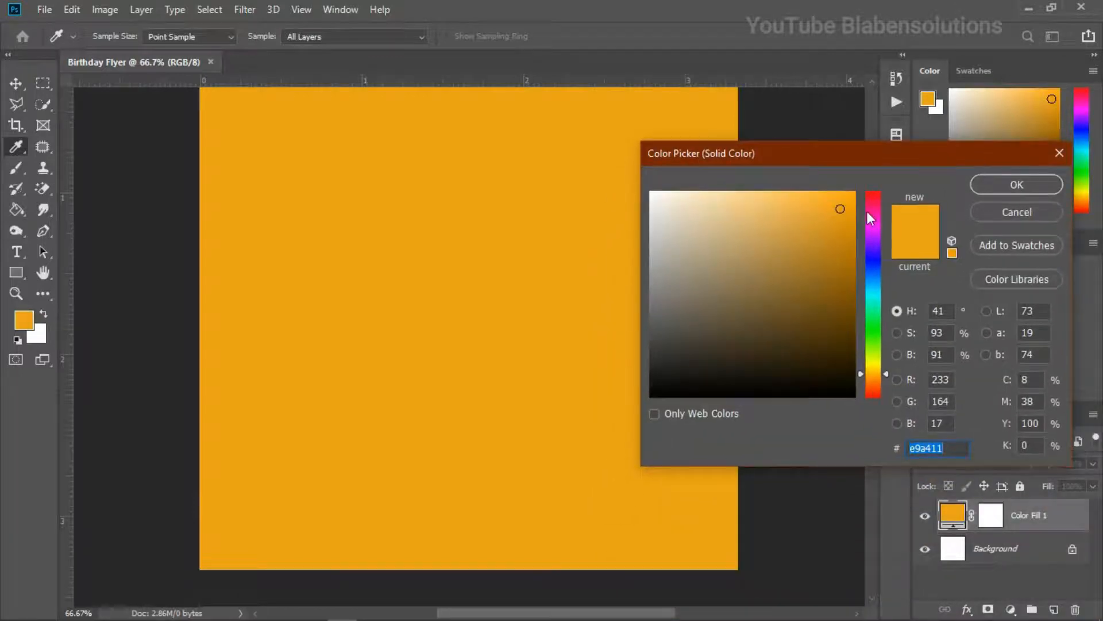
pyautogui.moveTo(886, 374); pyautogui.dragTo(886, 377)
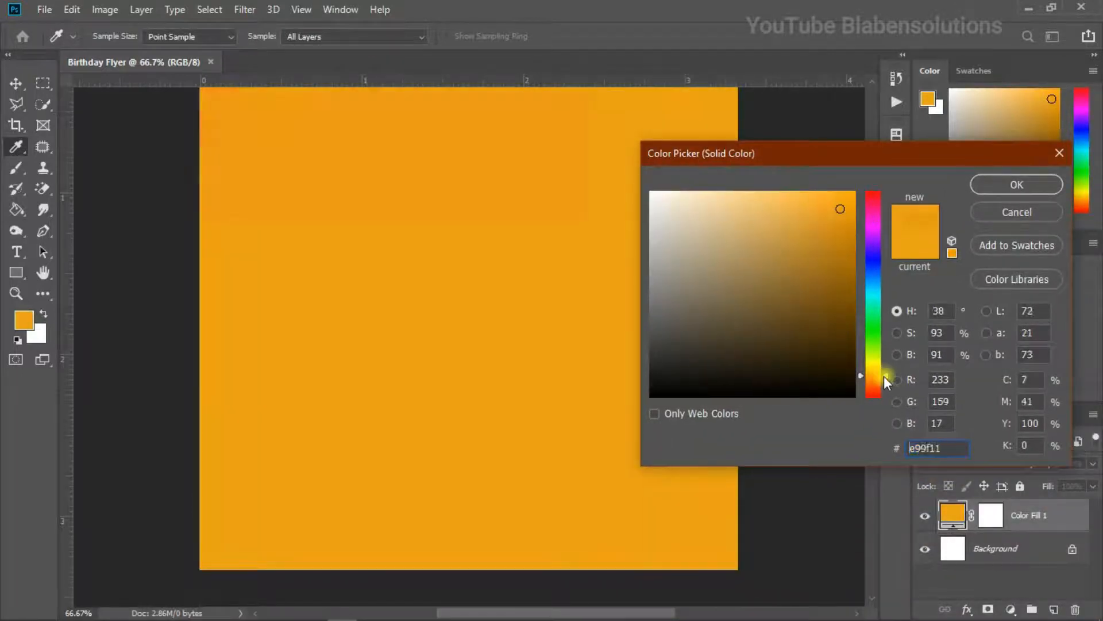
pyautogui.click(815, 192)
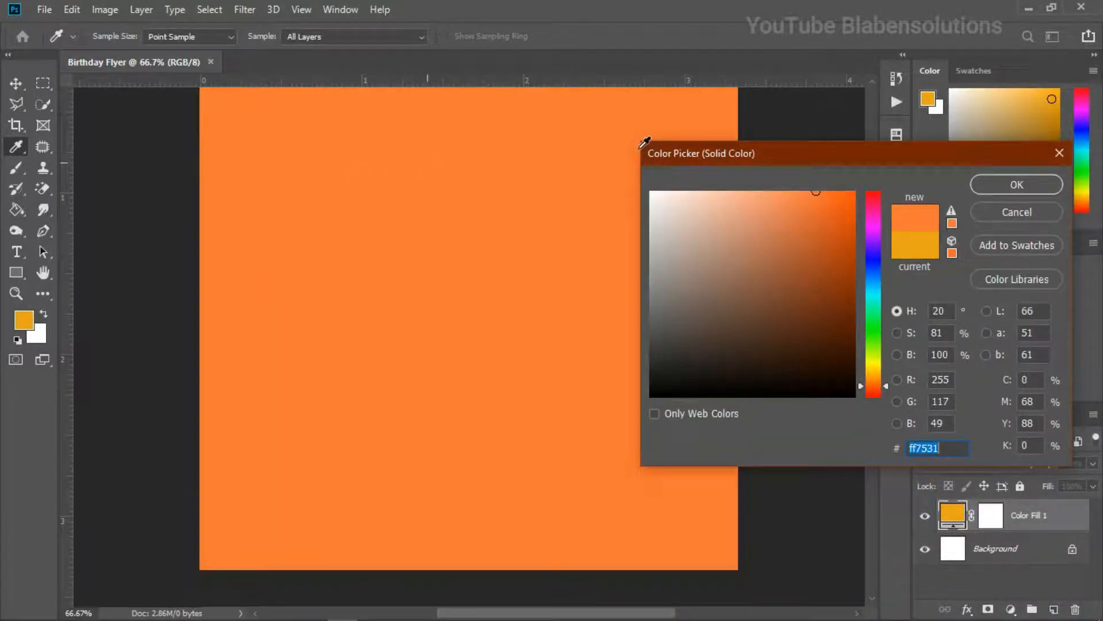
pyautogui.write('732402')
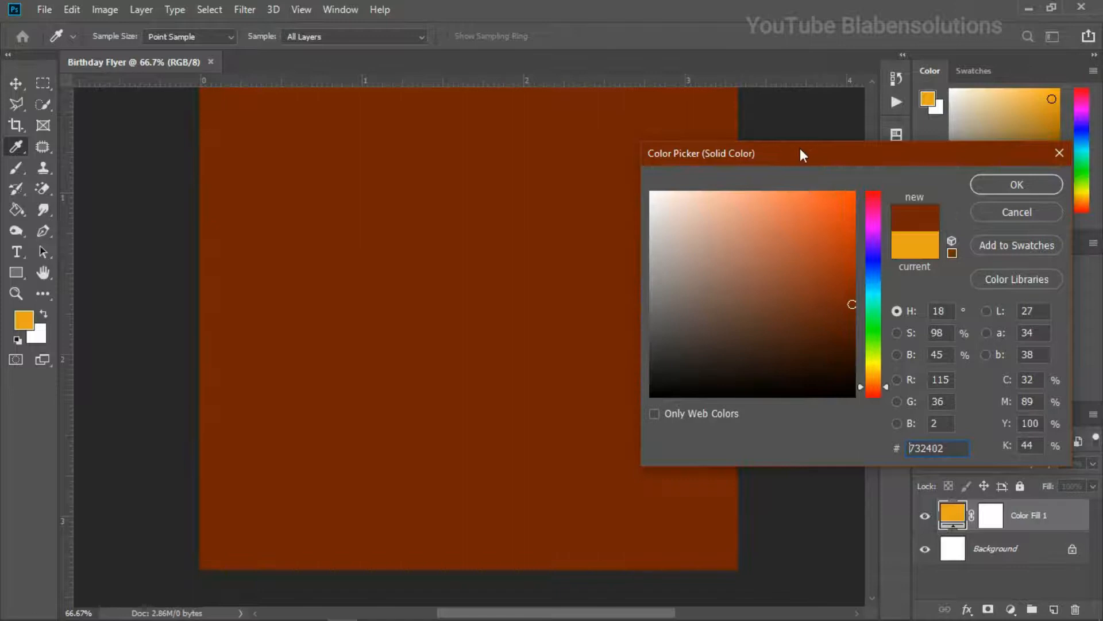
pyautogui.click(999, 186)
pyautogui.press('v')
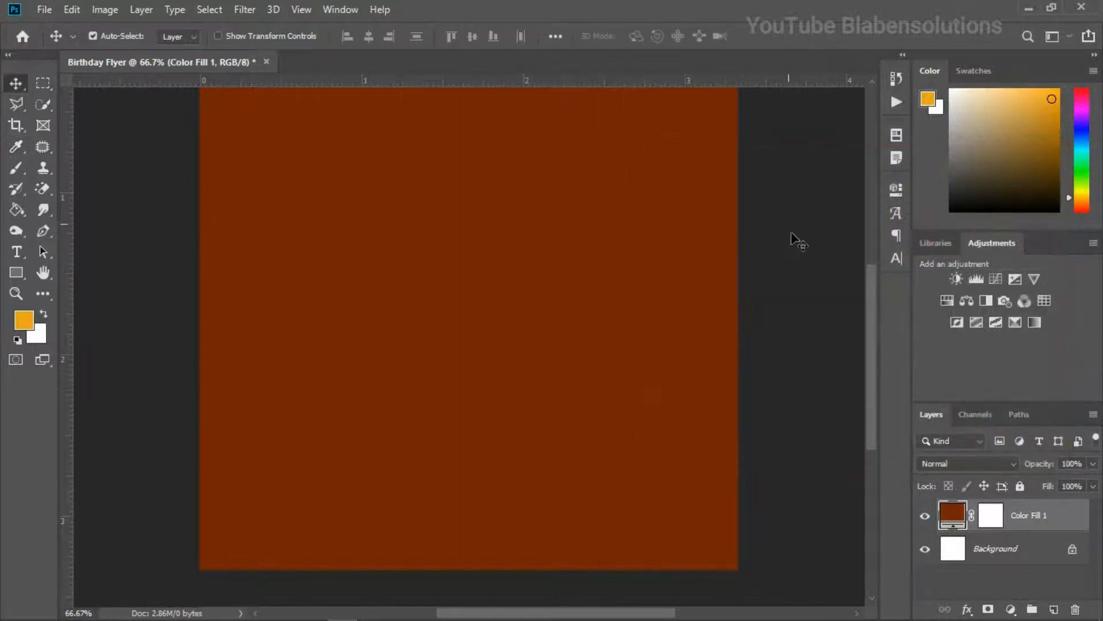
# Add a new empty layer above the color fill and set the Soft Round brush to 1000 px
pyautogui.click(1053, 606)
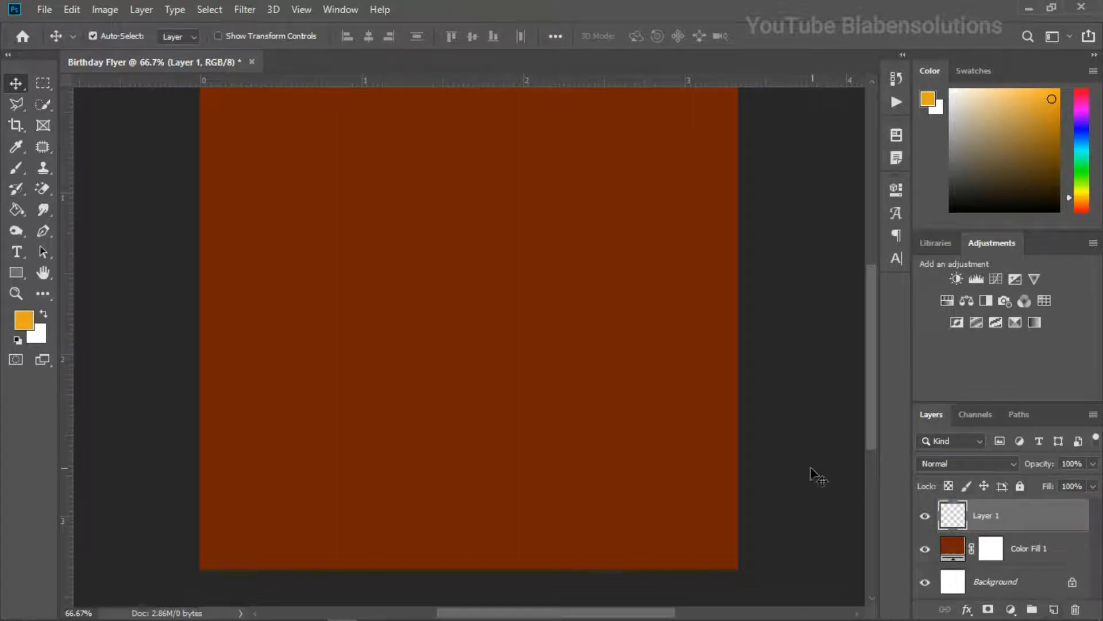
pyautogui.click(16, 167)
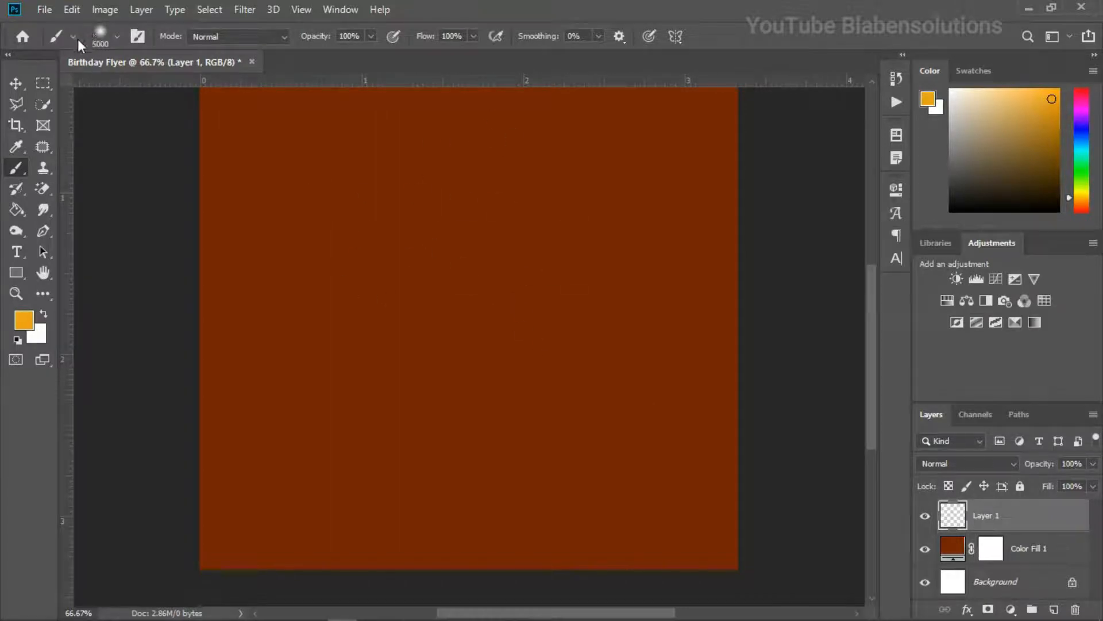
pyautogui.click(114, 35)
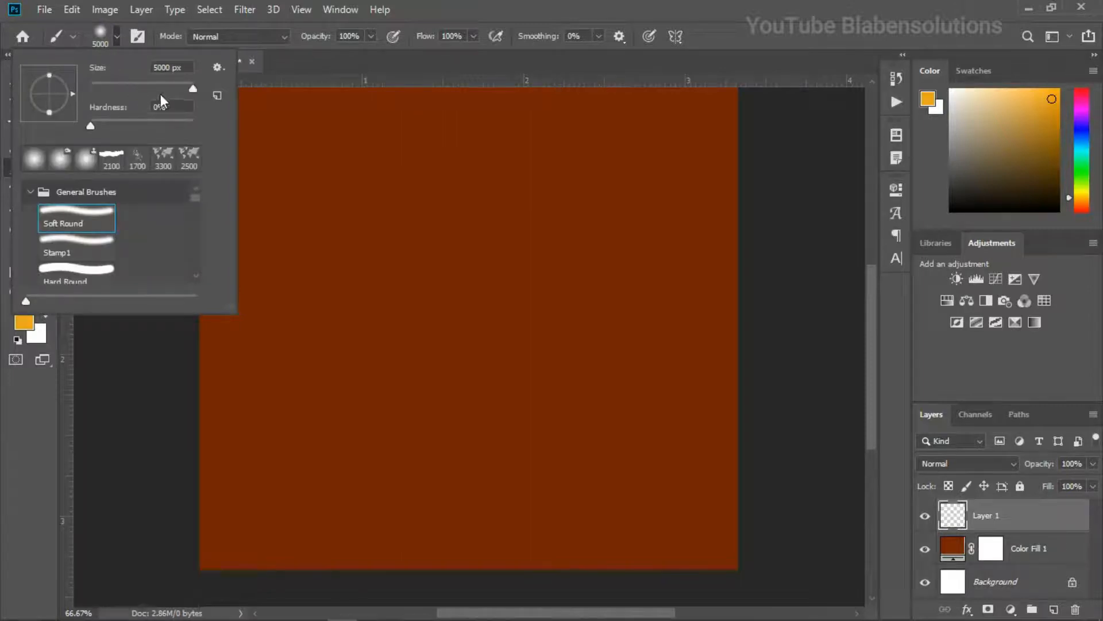
pyautogui.moveTo(157, 88); pyautogui.dragTo(144, 87)
pyautogui.click(117, 36)
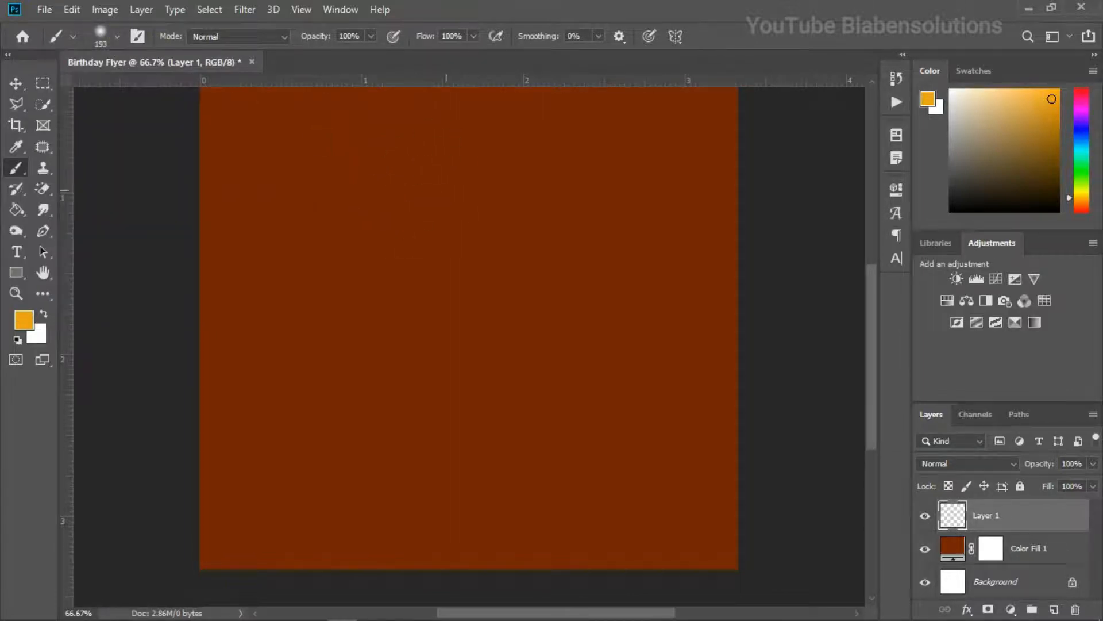
pyautogui.press(']')
pyautogui.press(']')
pyautogui.press(']')
pyautogui.press(']')
pyautogui.press(']')
pyautogui.press(']')
pyautogui.press(']')
pyautogui.press(']')
# Set the foreground color to light peach, f5b295, for the Brush tool
pyautogui.click(930, 98)
pyautogui.click(476, 280)
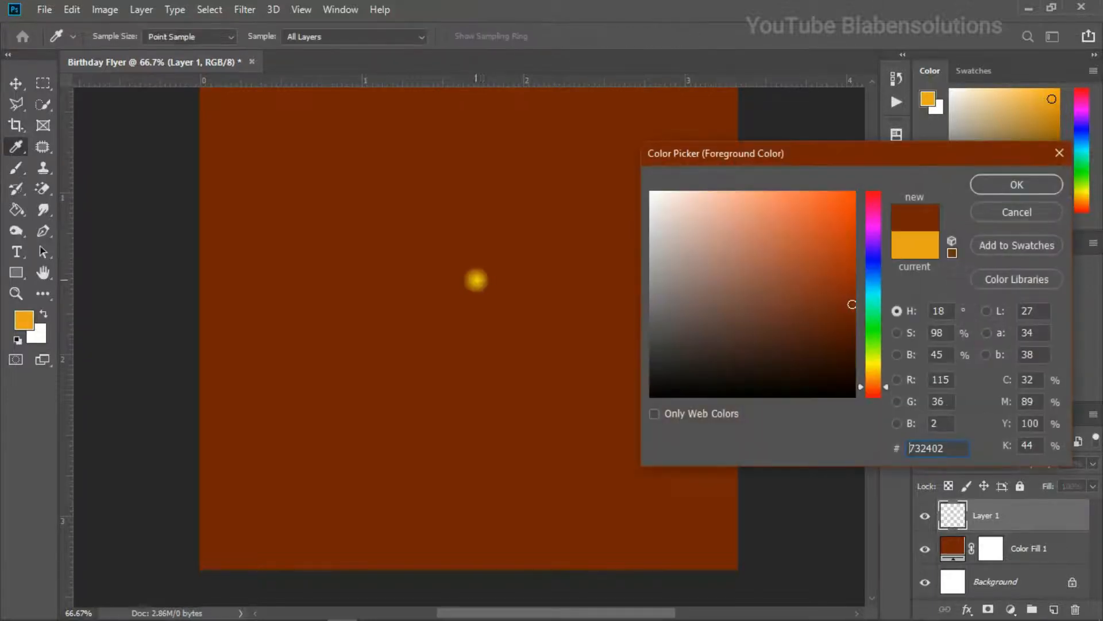
pyautogui.click(770, 246)
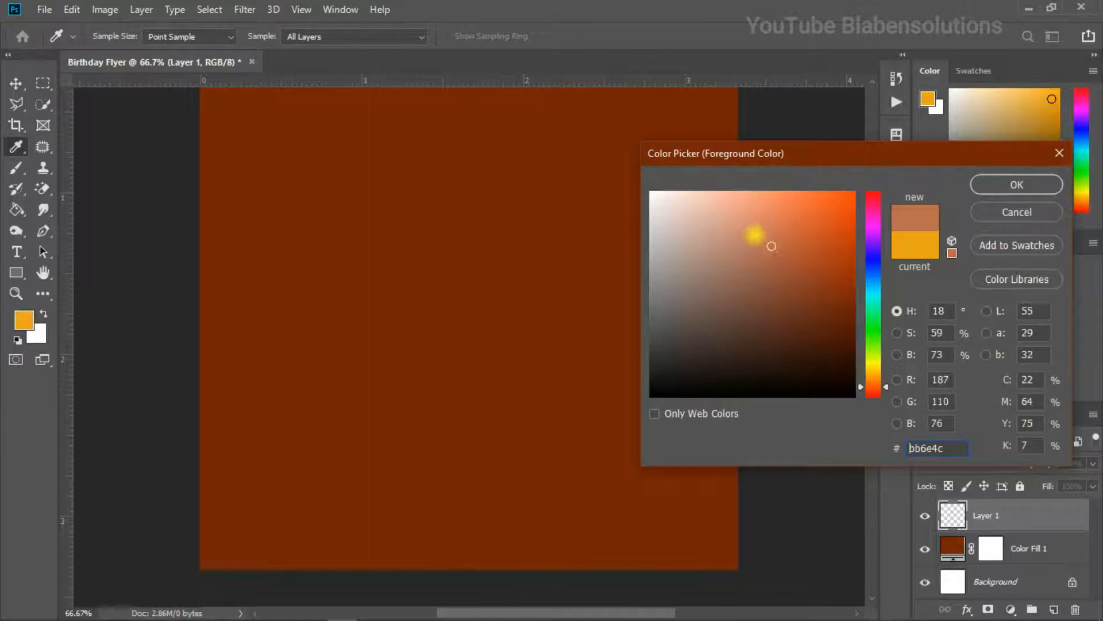
pyautogui.click(749, 223)
pyautogui.click(751, 203)
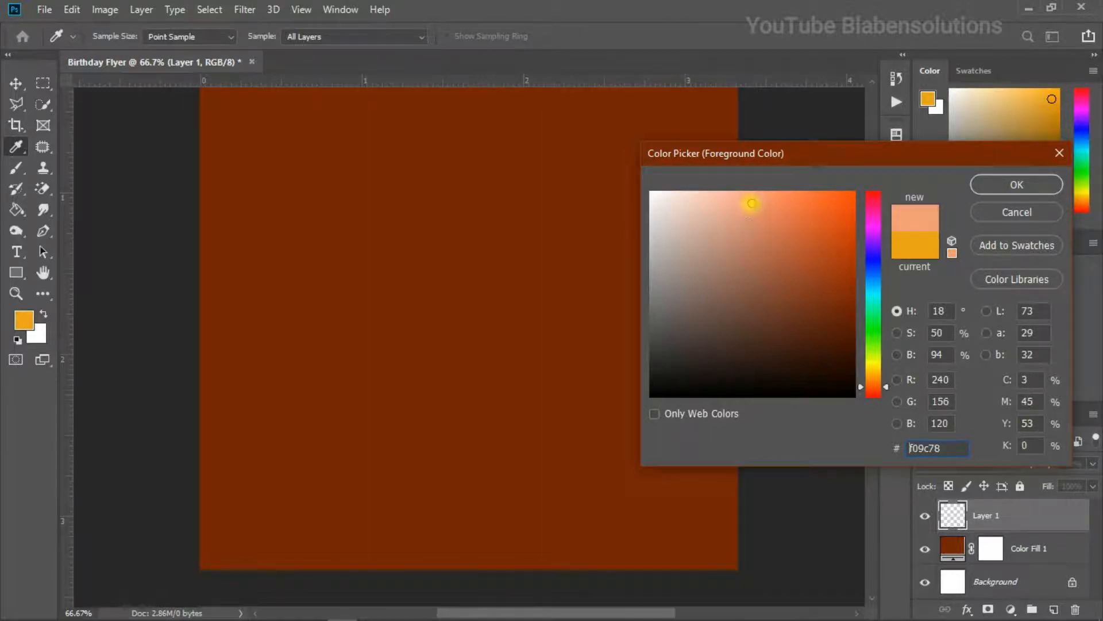
pyautogui.click(731, 199)
pyautogui.click(987, 184)
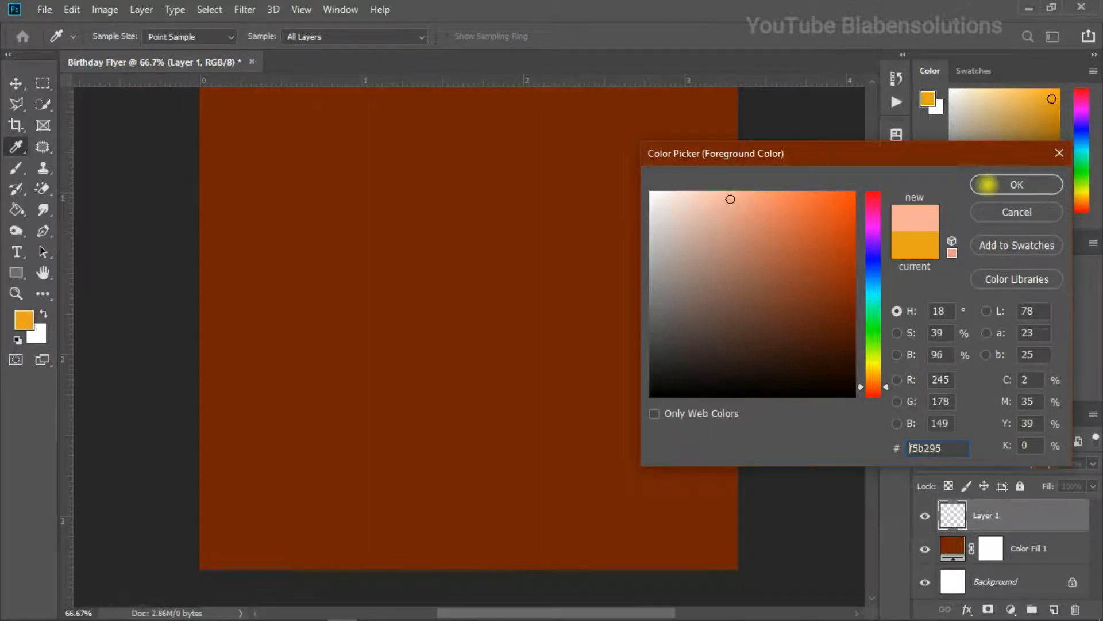
pyautogui.press('b')
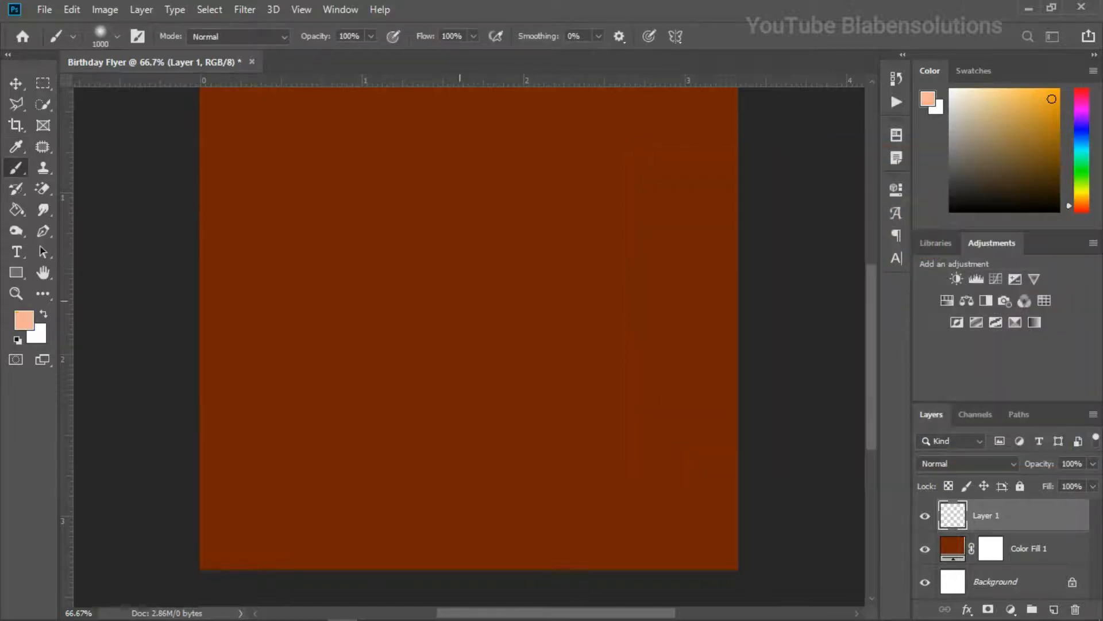
# Try one soft peach dab at the canvas center, and undo it together with the new layer
pyautogui.click(470, 328)
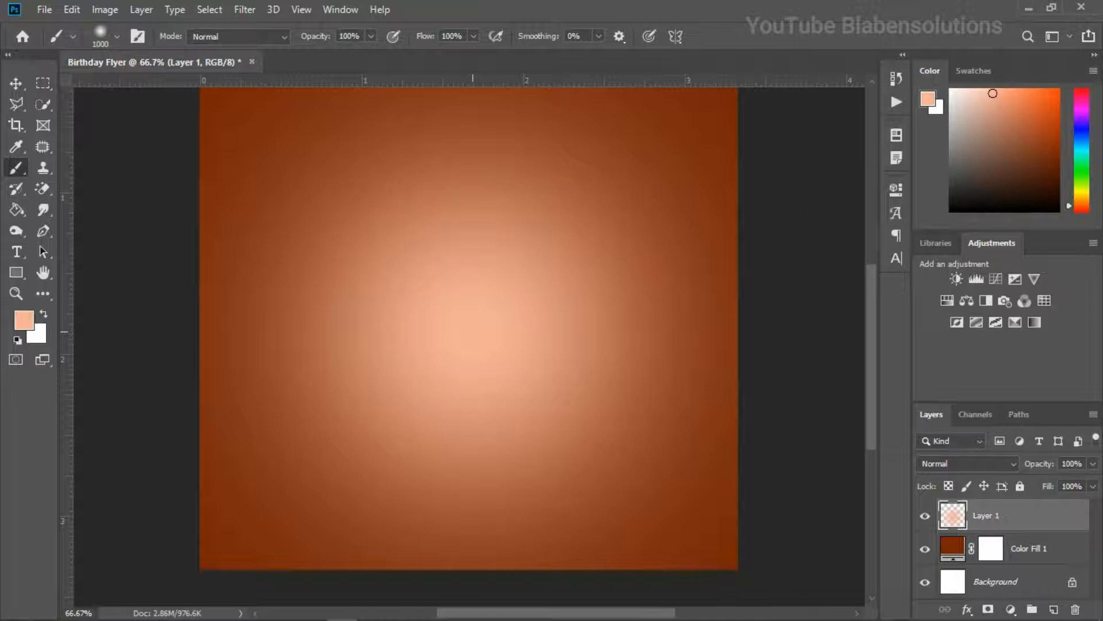
pyautogui.hotkey('ctrl', 'z')
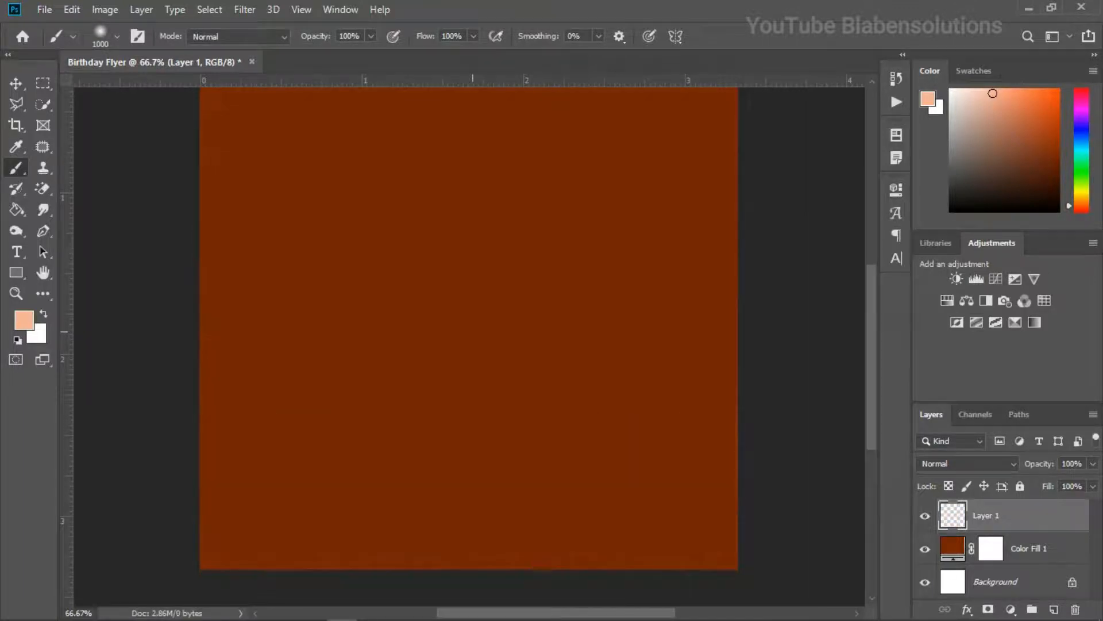
pyautogui.hotkey('ctrl', 'z')
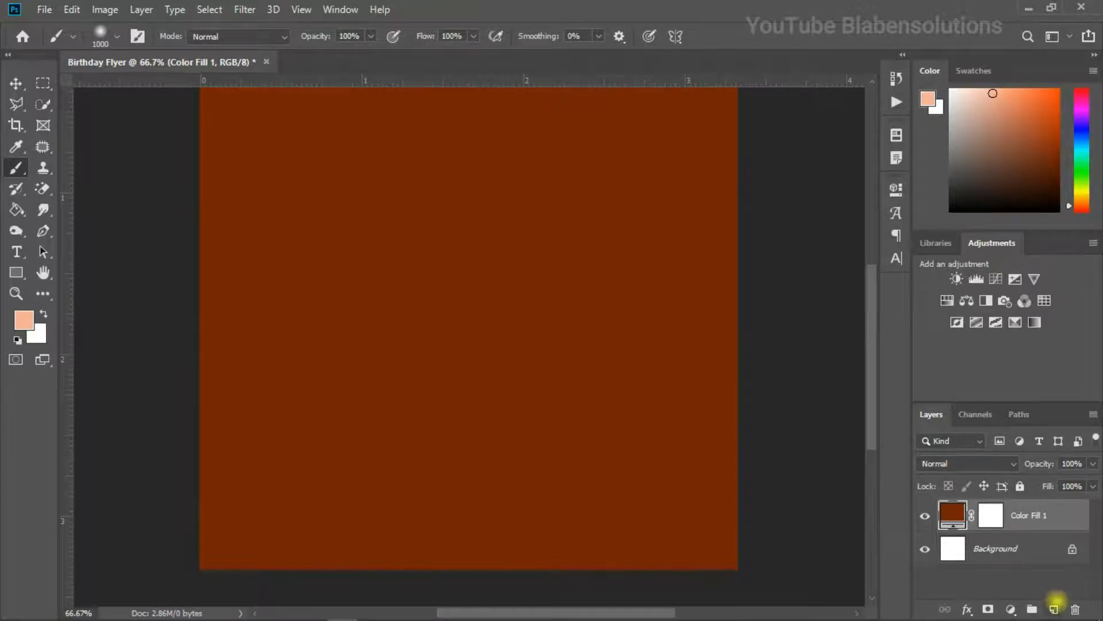
# On a new layer, paint a single soft glow at the canvas center in golden yellow, fed046
pyautogui.click(1054, 608)
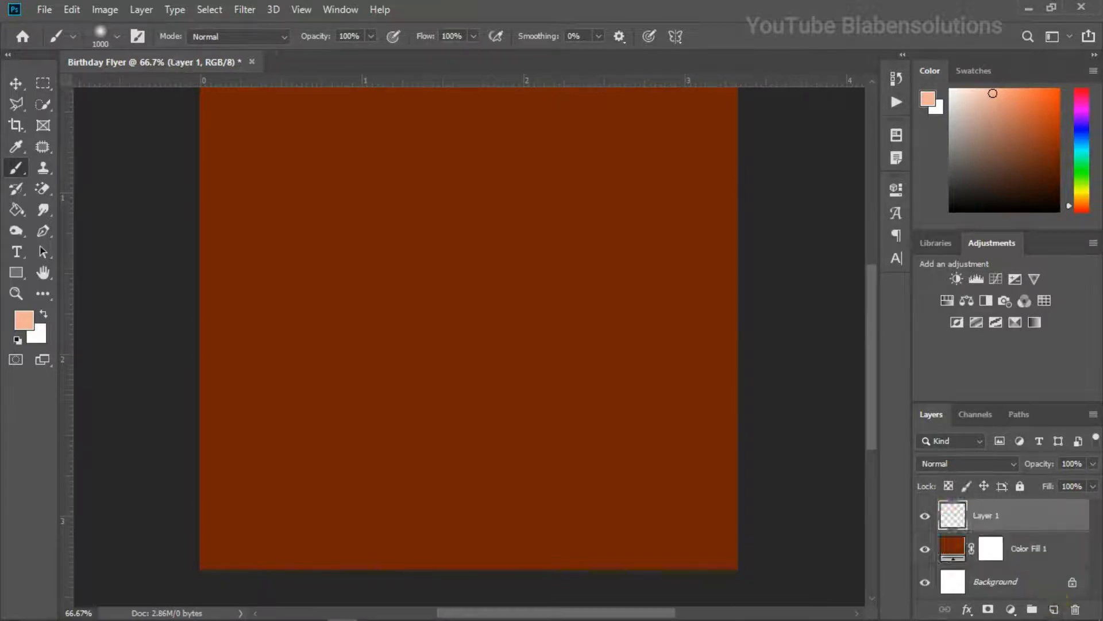
pyautogui.click(927, 98)
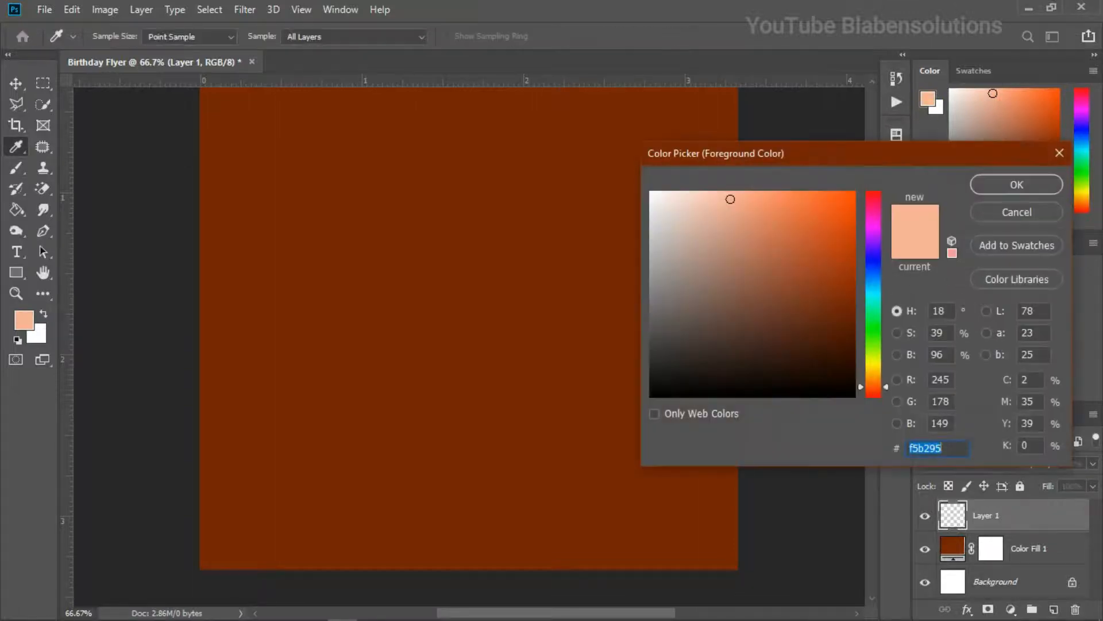
pyautogui.click(884, 371)
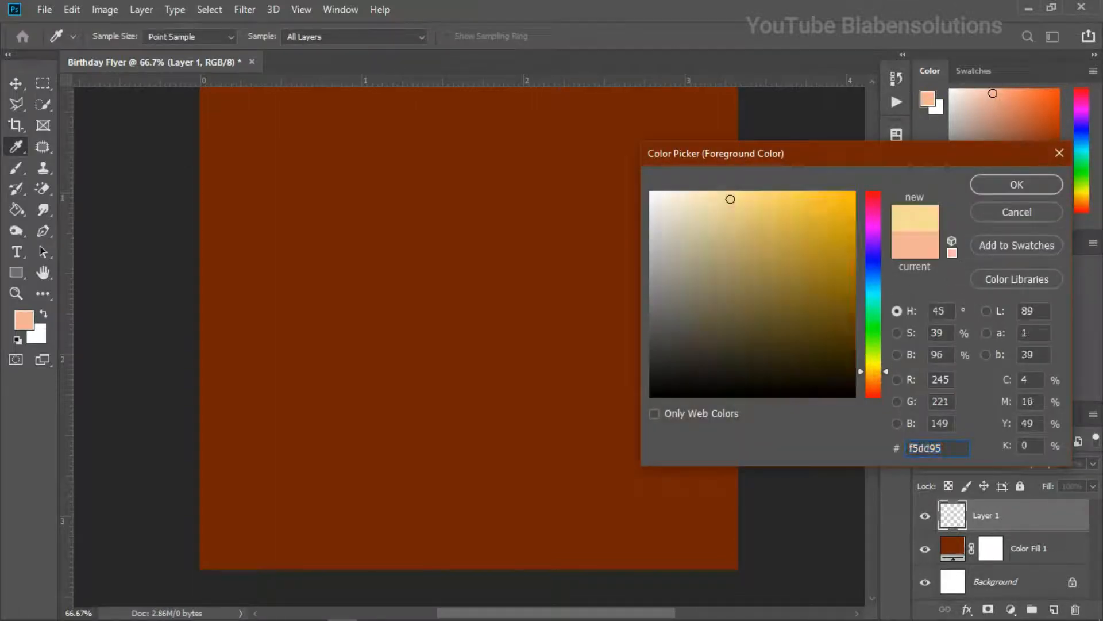
pyautogui.moveTo(809, 195); pyautogui.dragTo(808, 196)
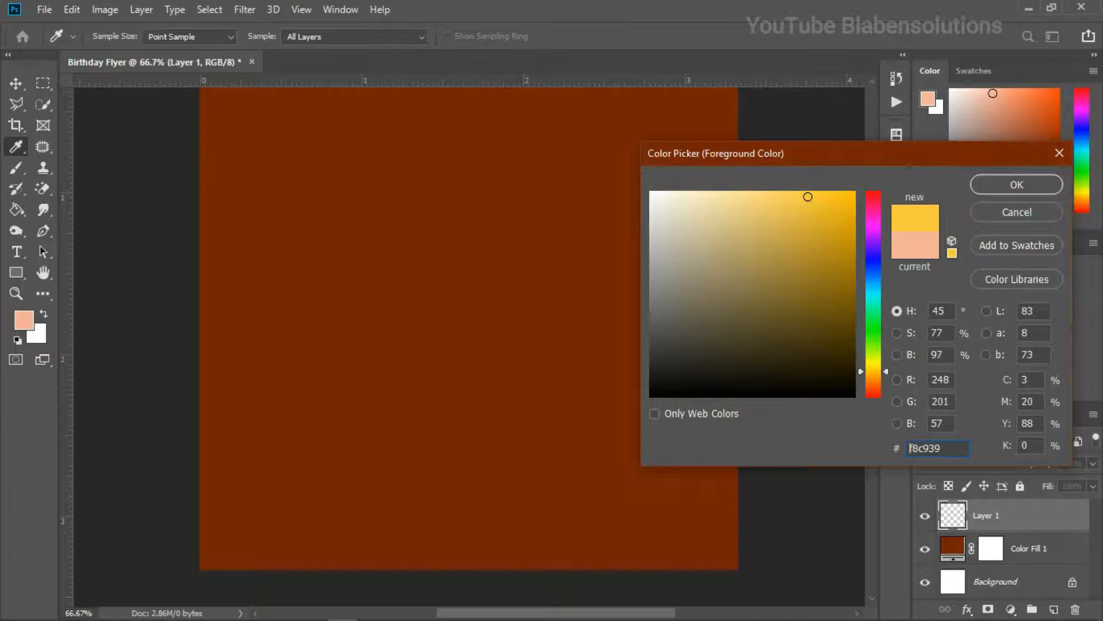
pyautogui.click(830, 262)
pyautogui.click(764, 192)
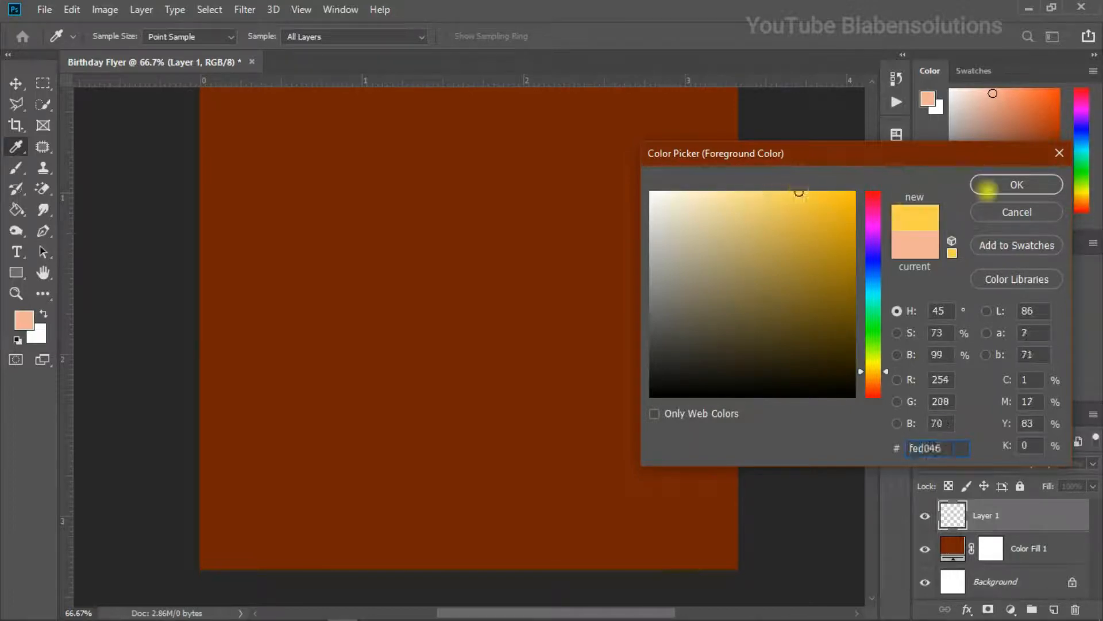
pyautogui.click(1017, 185)
pyautogui.click(490, 320)
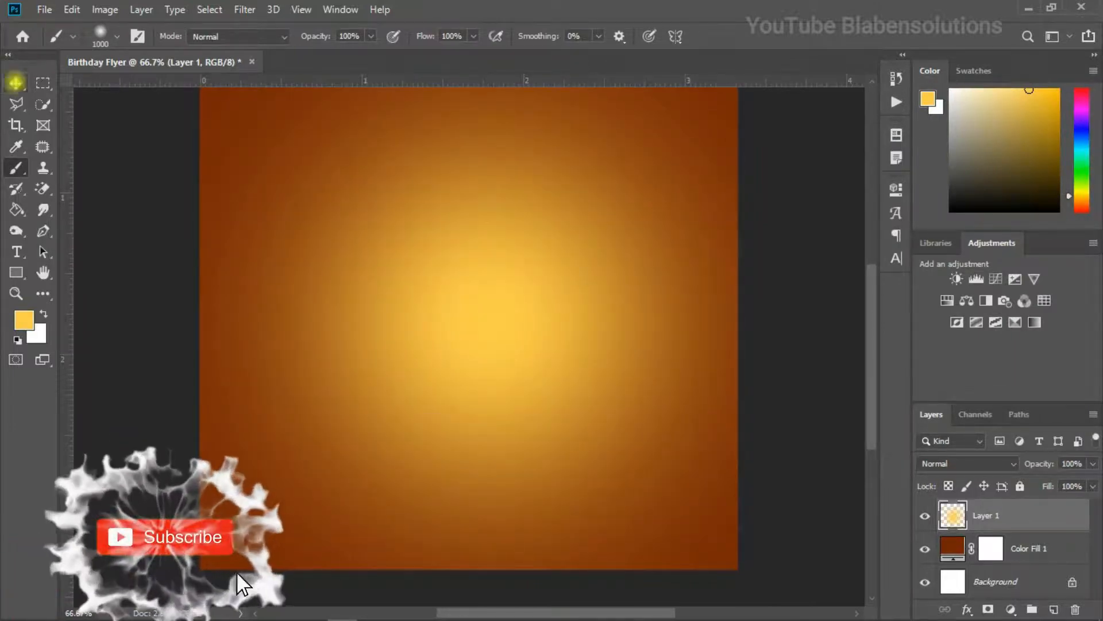
pyautogui.press('v')
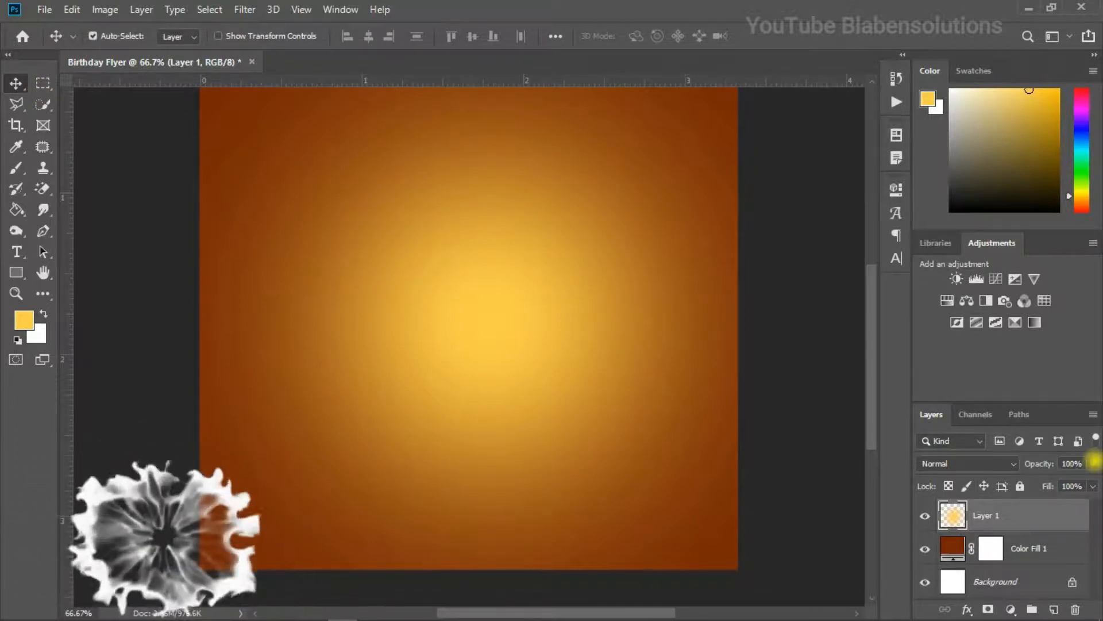
# Lower the opacity of the golden glow layer to 65%
pyautogui.click(1093, 463)
pyautogui.moveTo(1092, 481); pyautogui.dragTo(1066, 482)
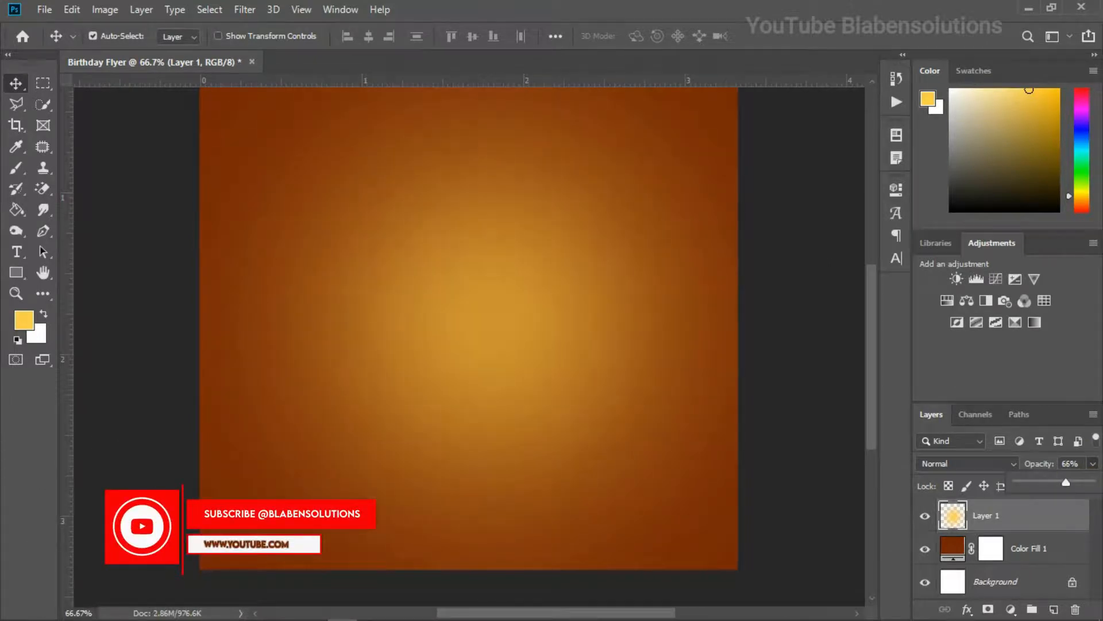
pyautogui.moveTo(1066, 482); pyautogui.dragTo(1065, 483)
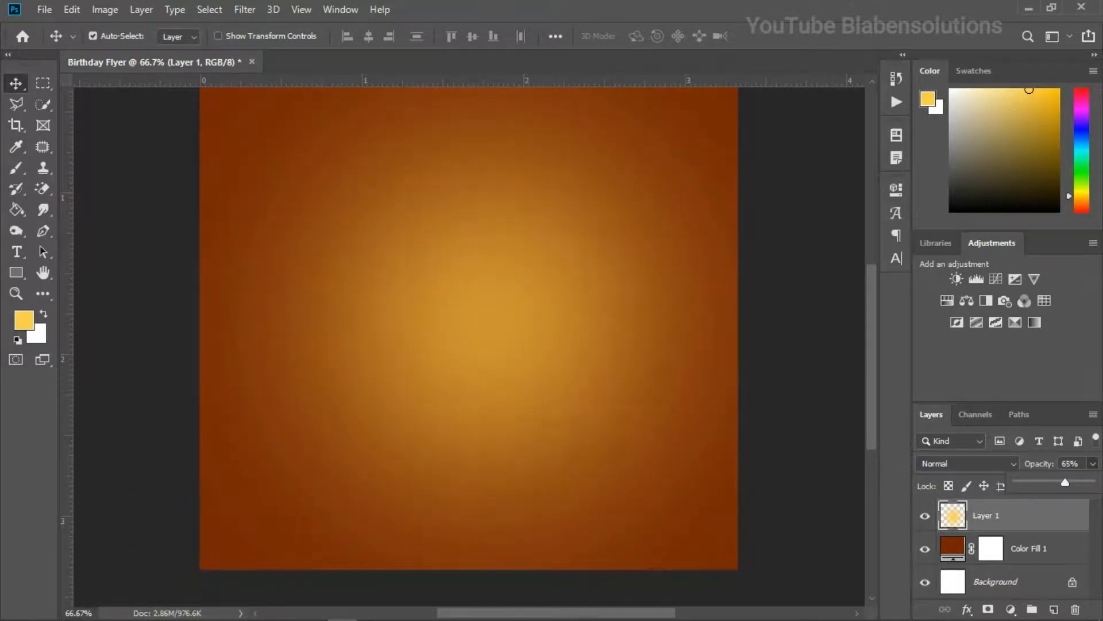
pyautogui.click(1093, 464)
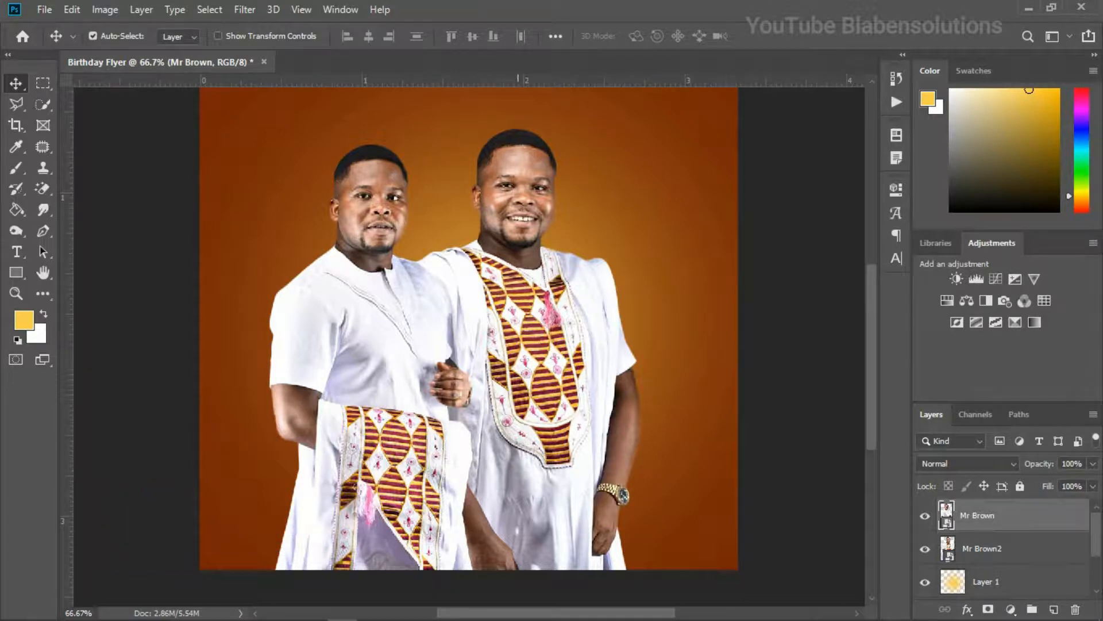
# Nudge the smiling man down and the other man up and outward, and stack the other man's layer beneath the smiling one
pyautogui.click(521, 353)
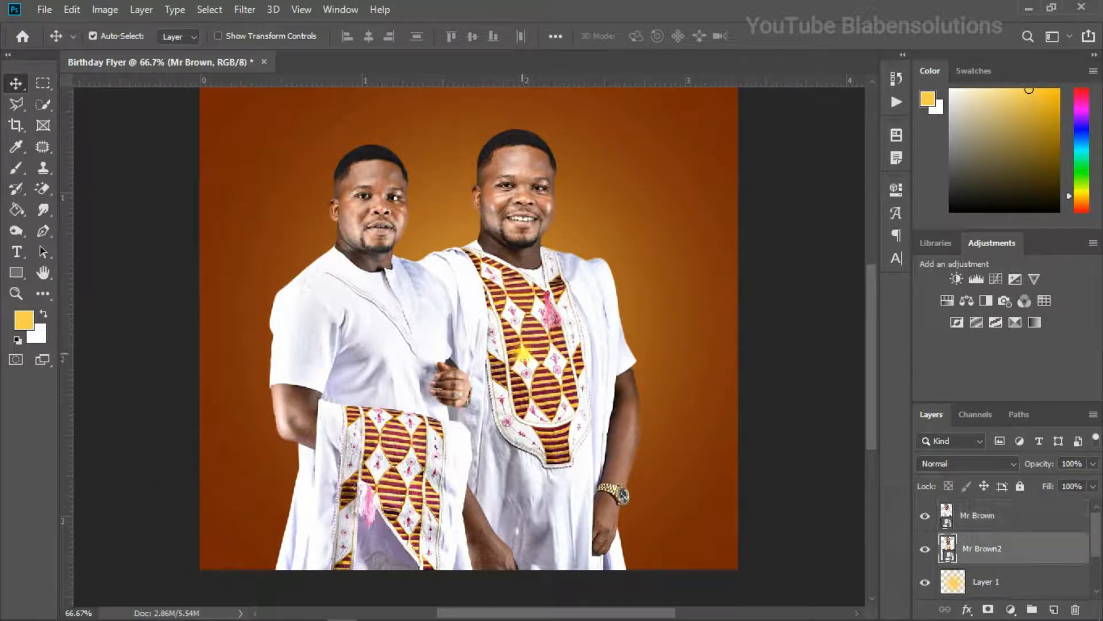
pyautogui.moveTo(561, 334); pyautogui.dragTo(555, 349)
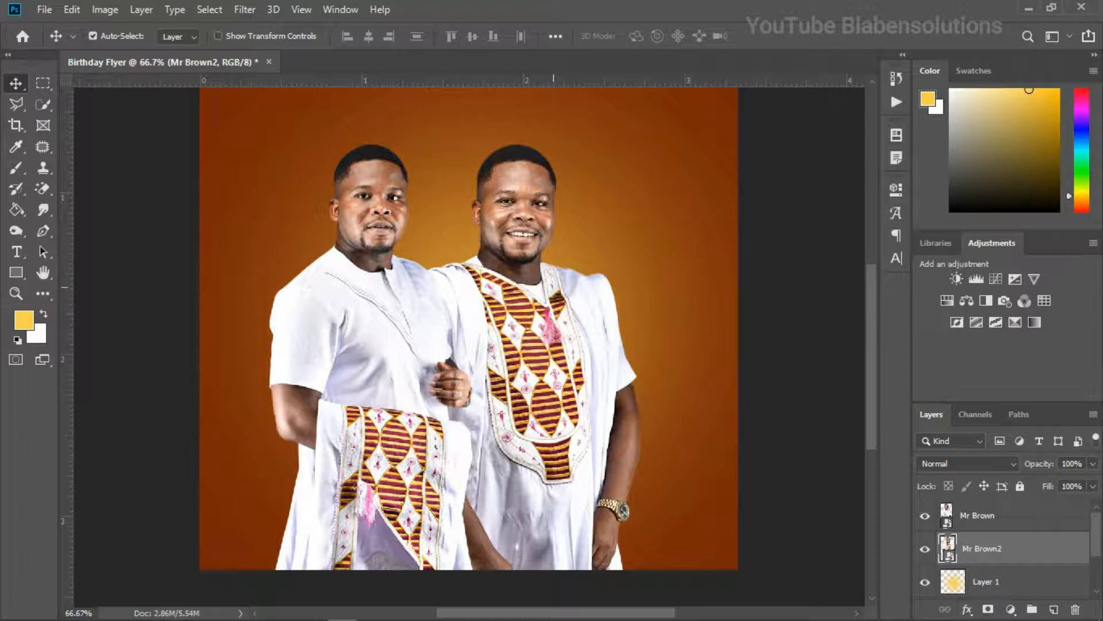
pyautogui.moveTo(366, 314); pyautogui.dragTo(351, 302)
pyautogui.moveTo(947, 513); pyautogui.dragTo(947, 557)
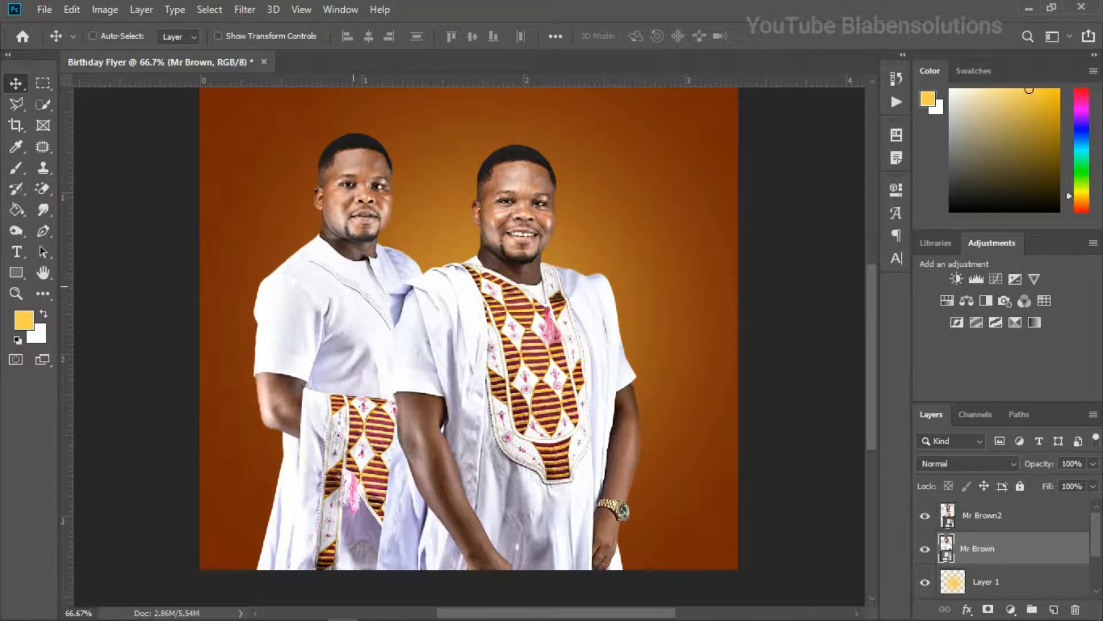
# Scale the rear man's portrait down to 16.53% and move it down until its cut edge lies below the canvas
pyautogui.hotkey('ctrl', 't')
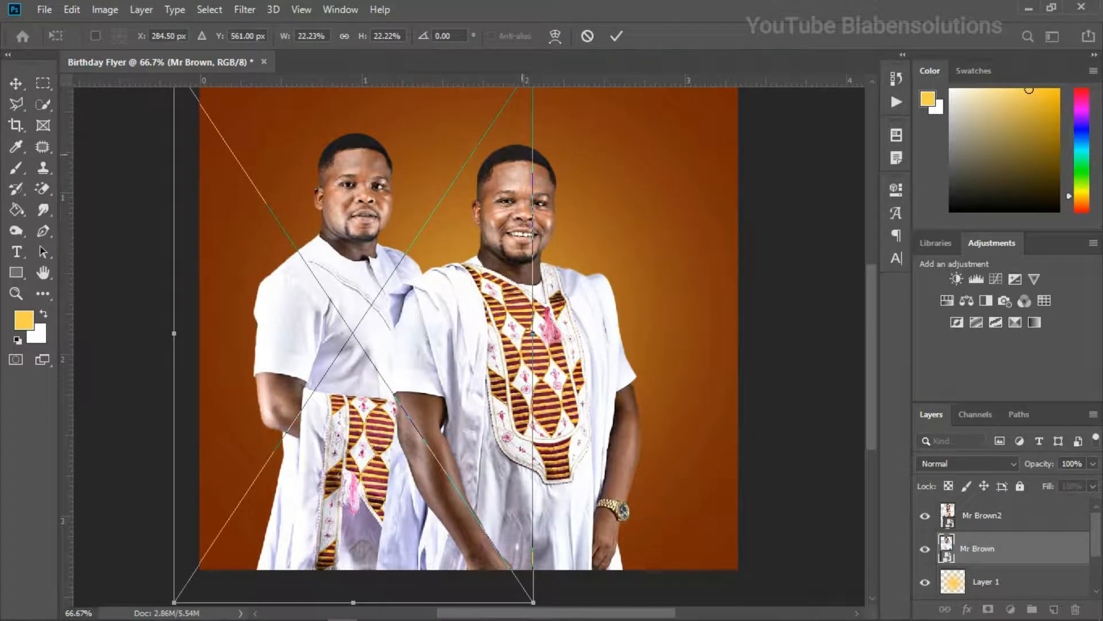
pyautogui.moveTo(534, 332); pyautogui.dragTo(487, 333)
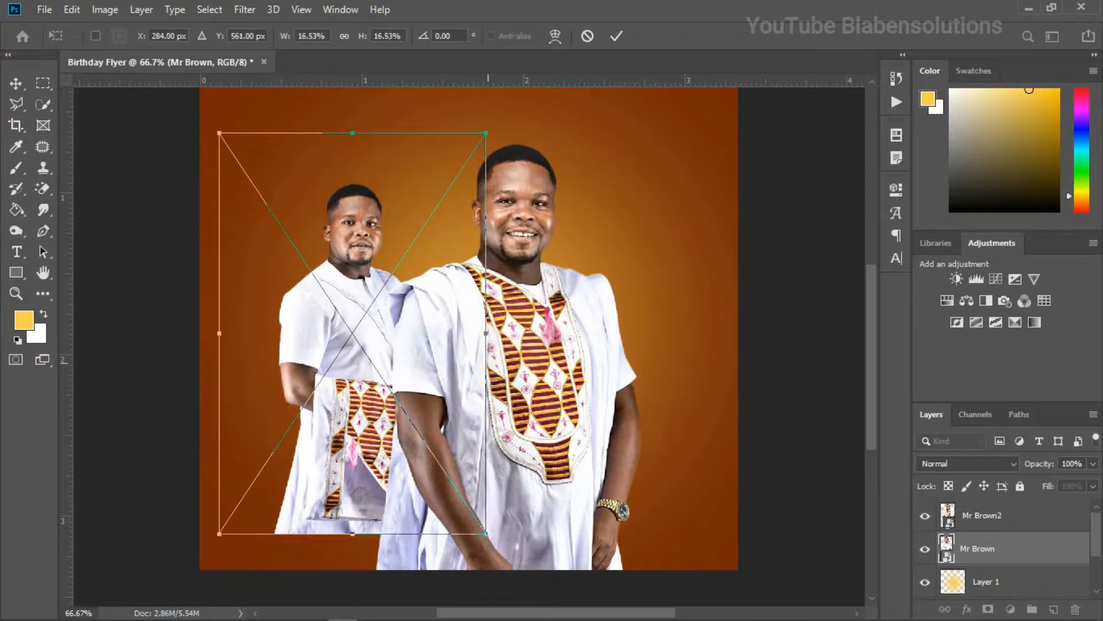
pyautogui.press('Return')
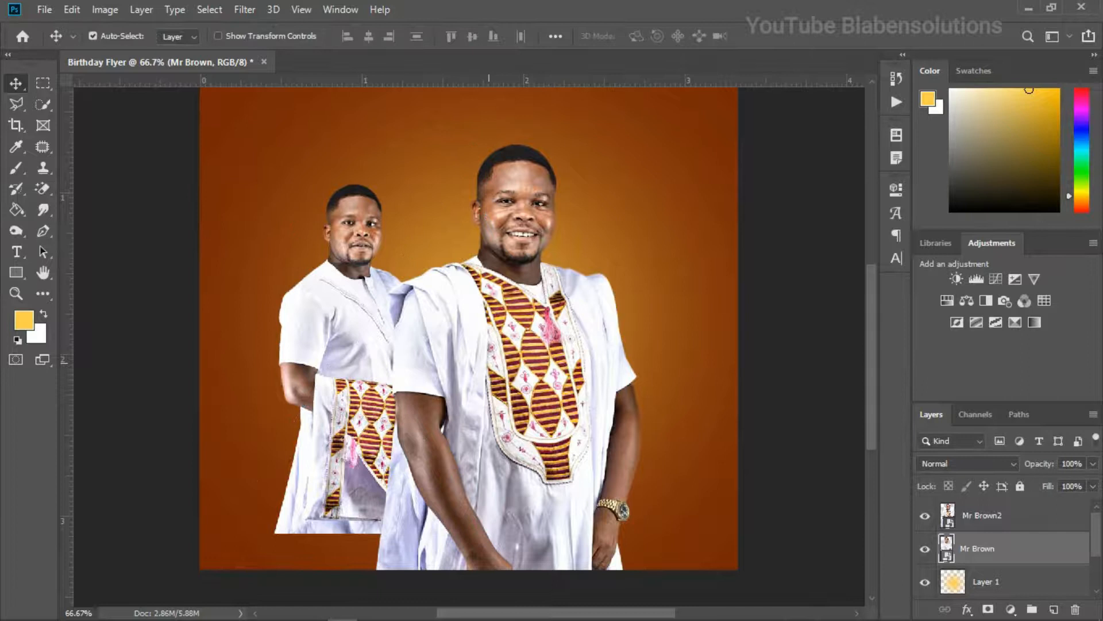
pyautogui.moveTo(345, 343); pyautogui.dragTo(345, 403)
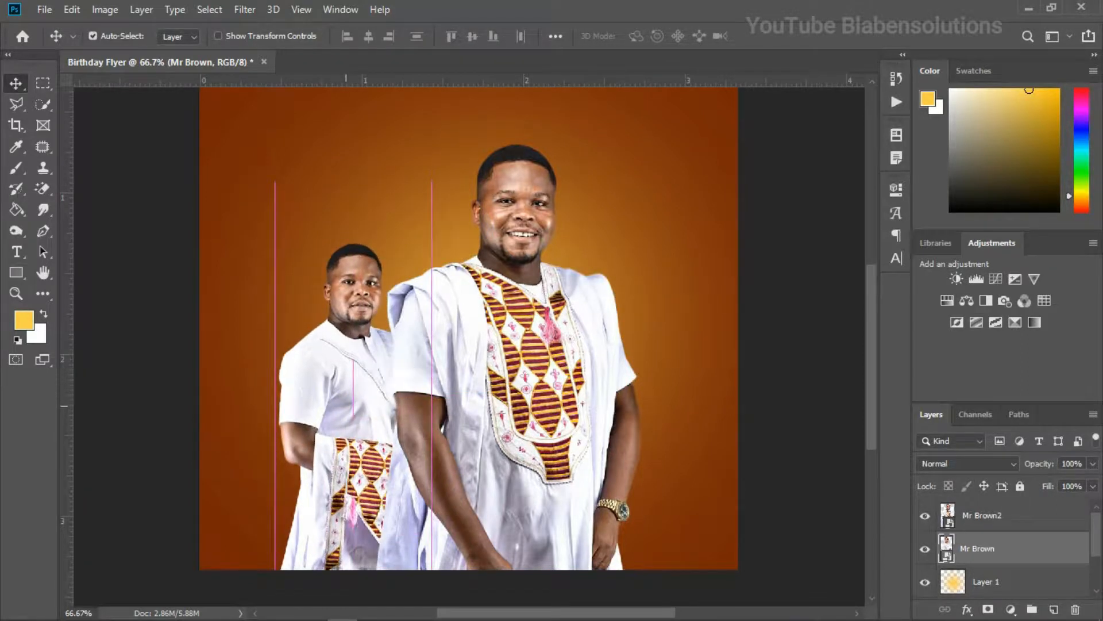
# Shift the smiling man's portrait slightly down and to the right, keeping its size
pyautogui.moveTo(493, 351); pyautogui.dragTo(503, 373)
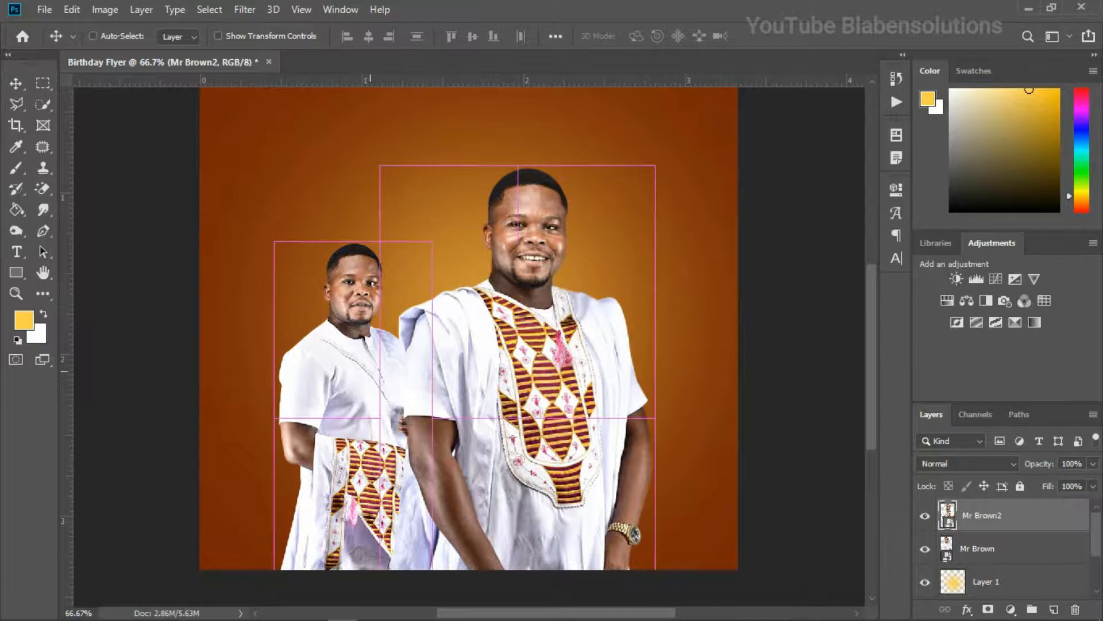
pyautogui.hotkey('ctrl', 't')
pyautogui.press('Return')
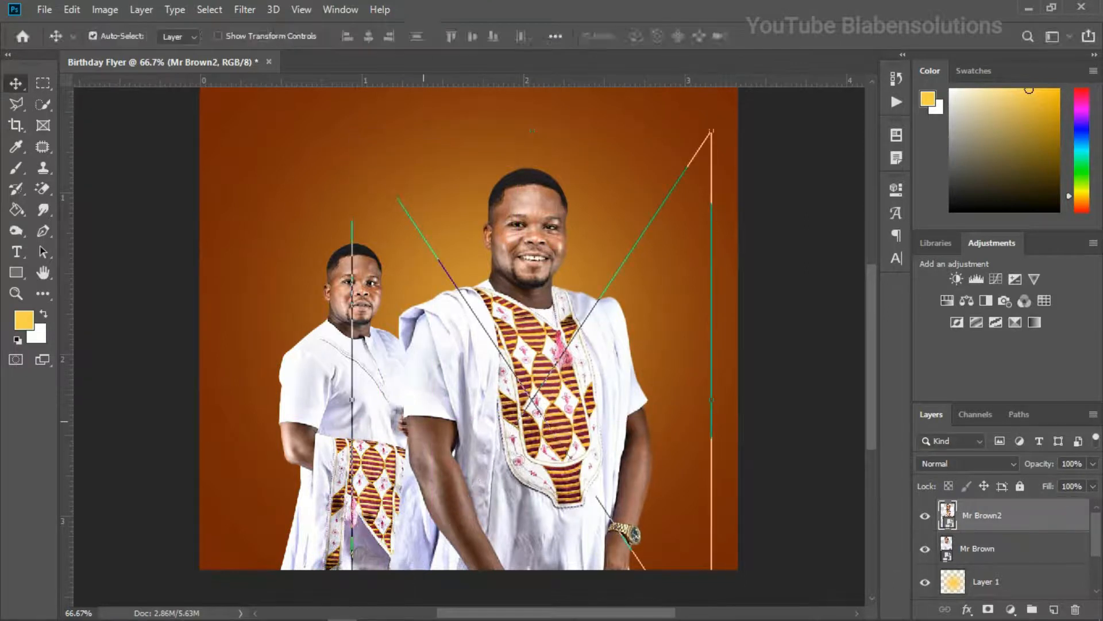
# Flip the rear man's portrait horizontally and move it slightly closer to the smiling man
pyautogui.click(316, 412)
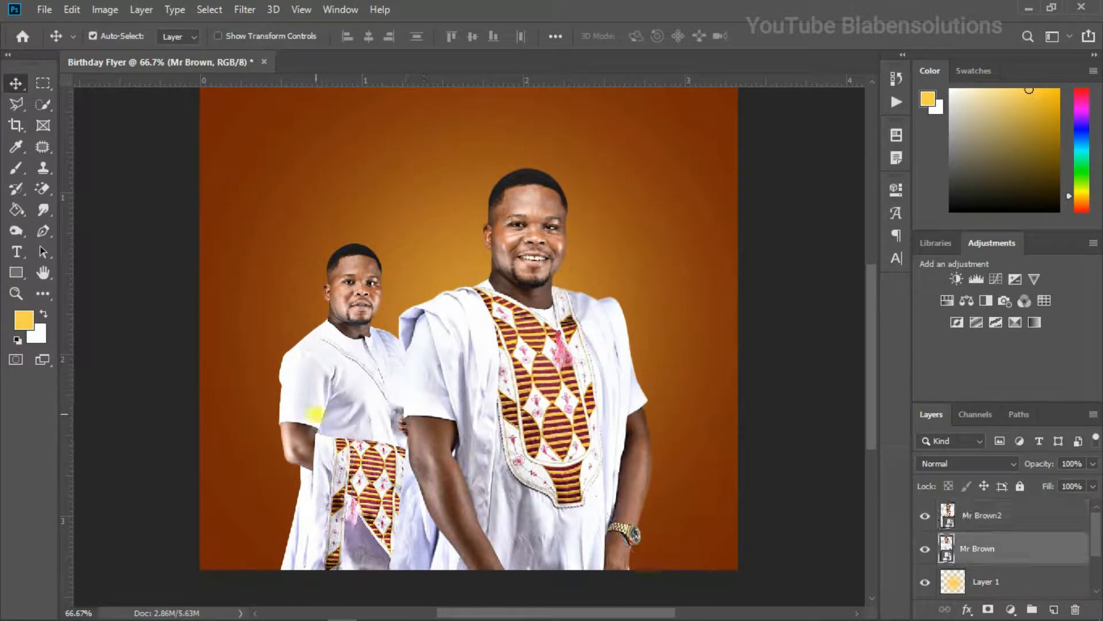
pyautogui.hotkey('ctrl', 't')
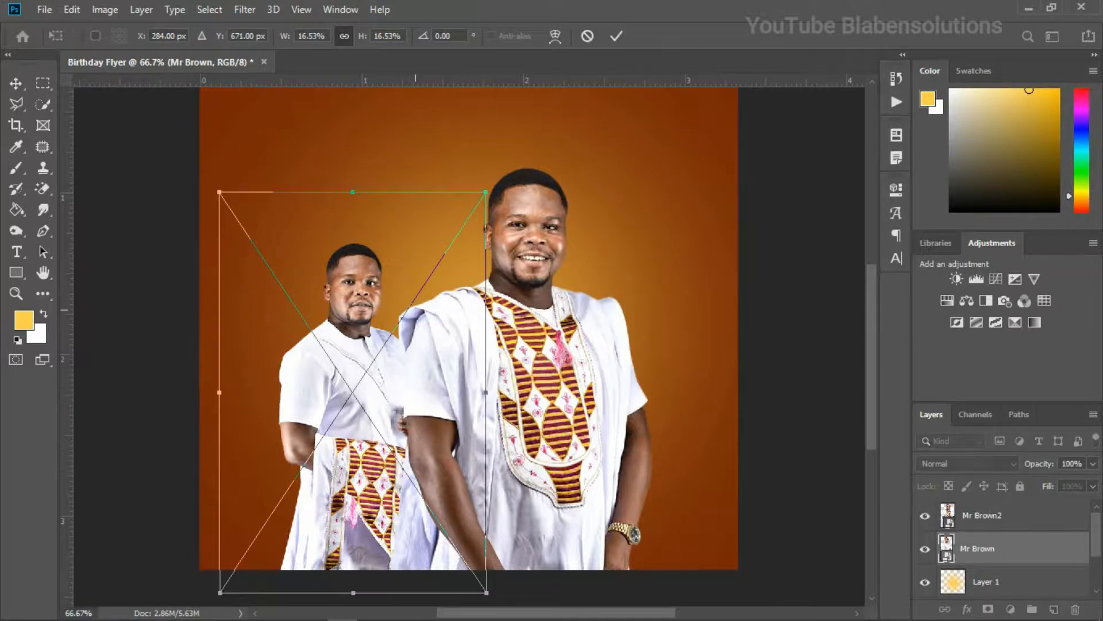
pyautogui.rightClick(415, 311)
pyautogui.click(470, 497)
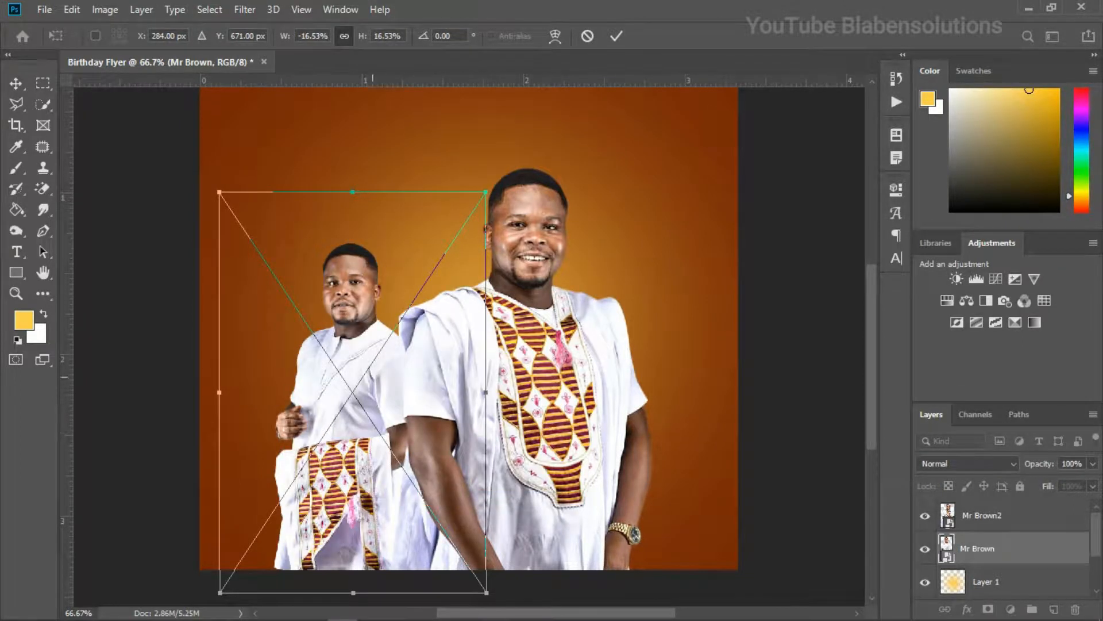
pyautogui.moveTo(375, 379); pyautogui.dragTo(391, 380)
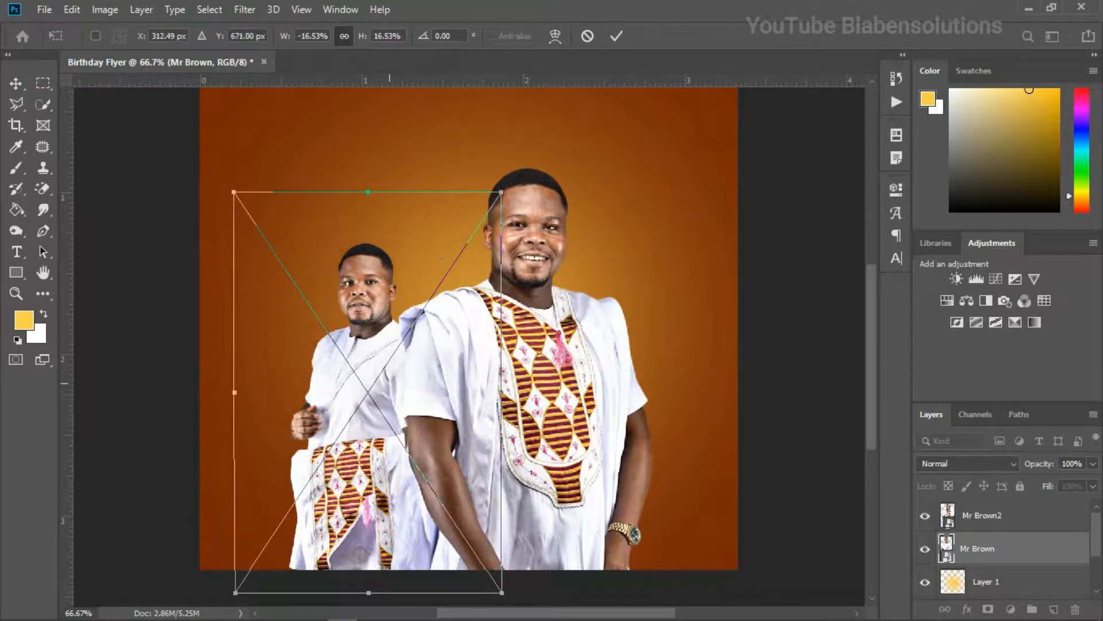
pyautogui.press('Return')
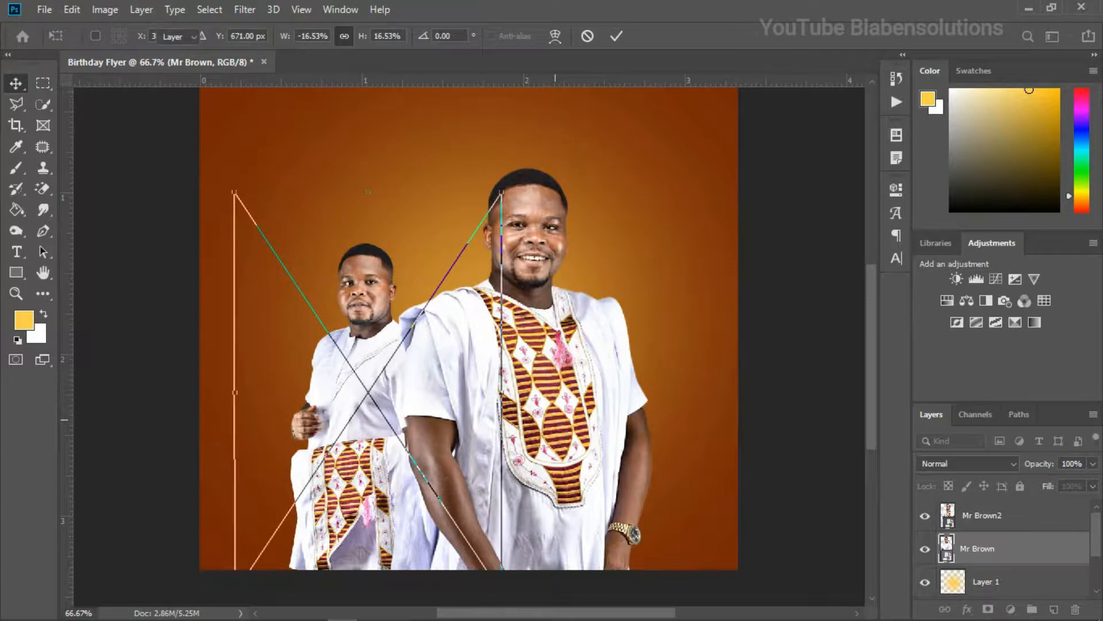
# Hide both portrait layers, leaving the smiling man's layer selected
pyautogui.click(543, 391)
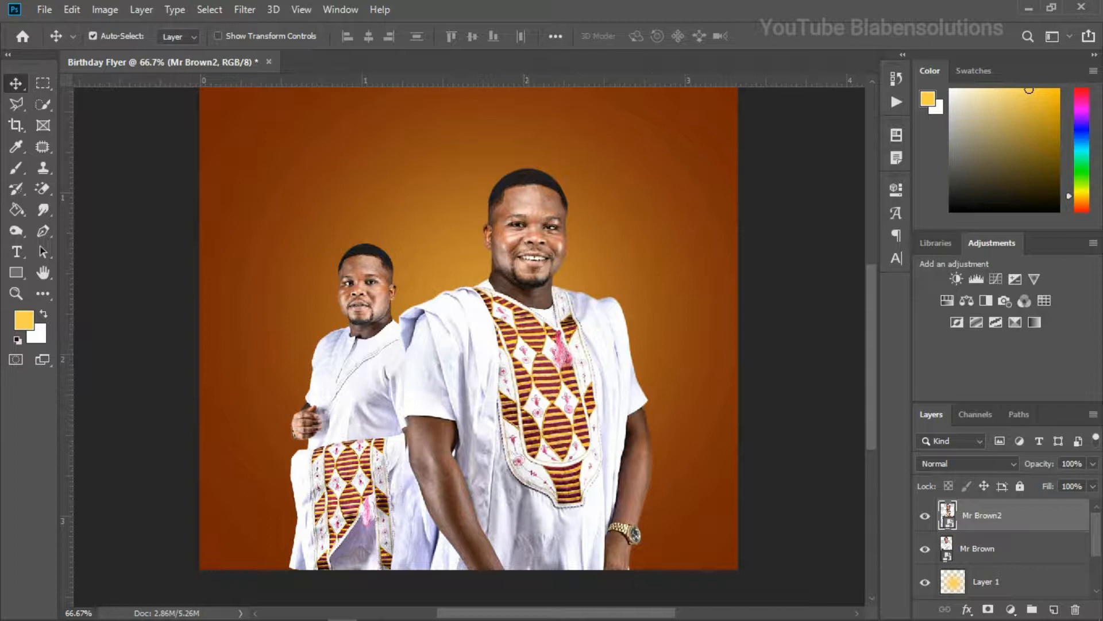
pyautogui.moveTo(1095, 531); pyautogui.dragTo(1095, 533)
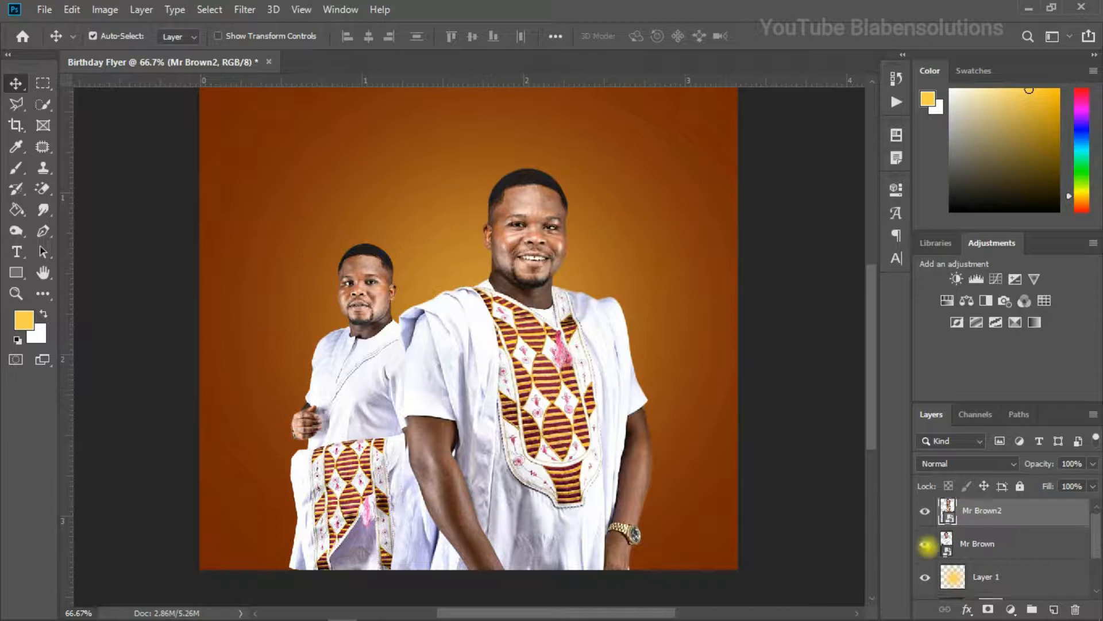
pyautogui.click(925, 544)
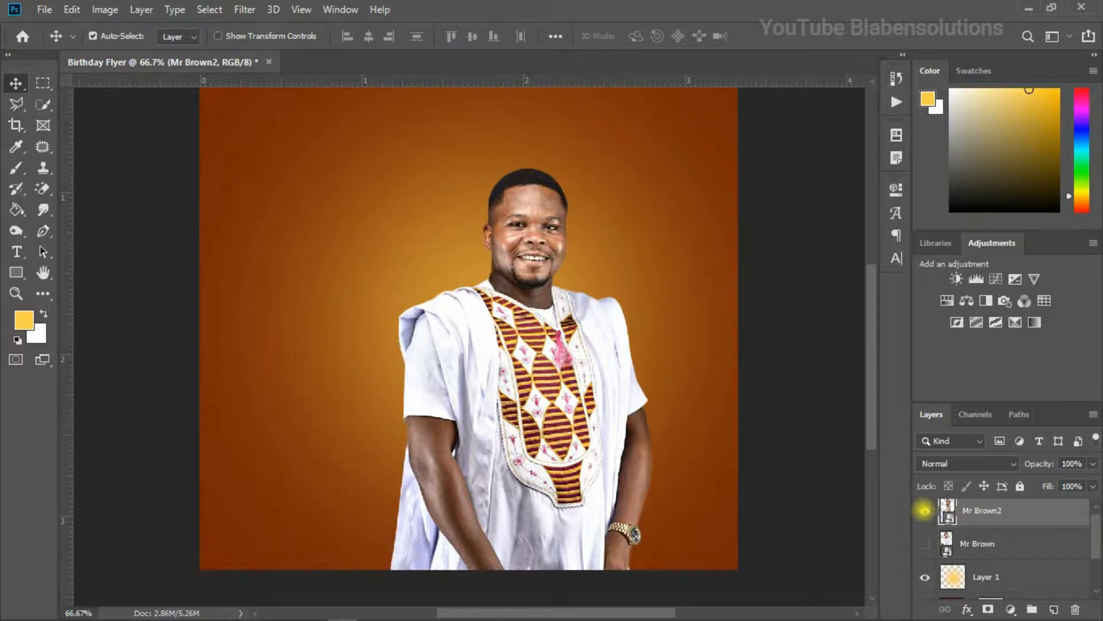
pyautogui.click(925, 510)
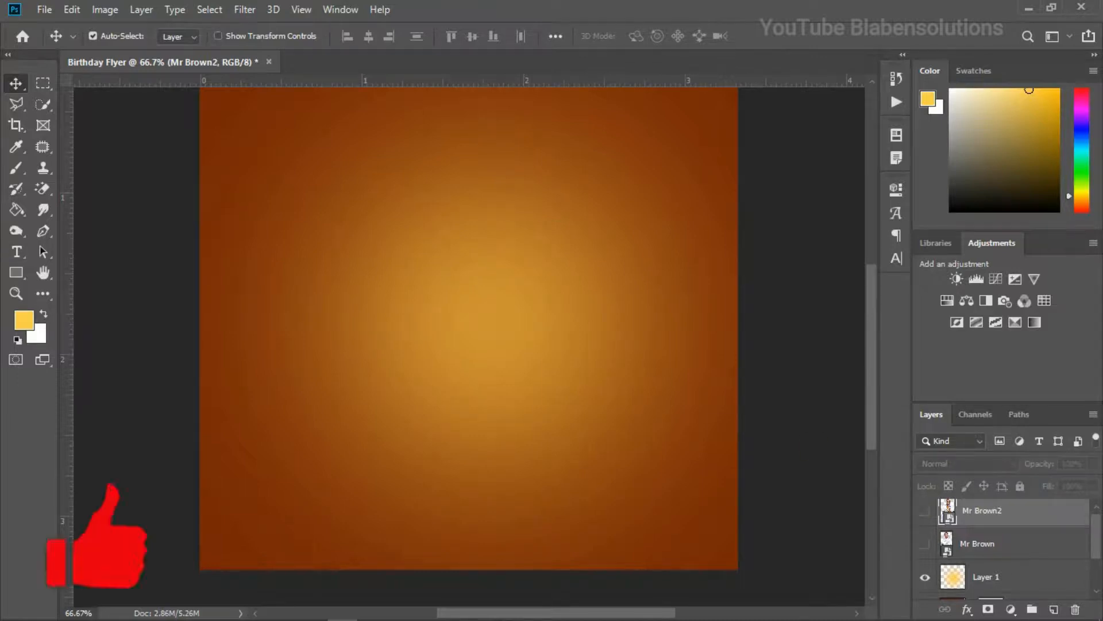
# Draw a yellow rectangle about 264 by 711 px extending above the canvas's upper edge, and center it horizontally on the flyer
pyautogui.click(16, 272)
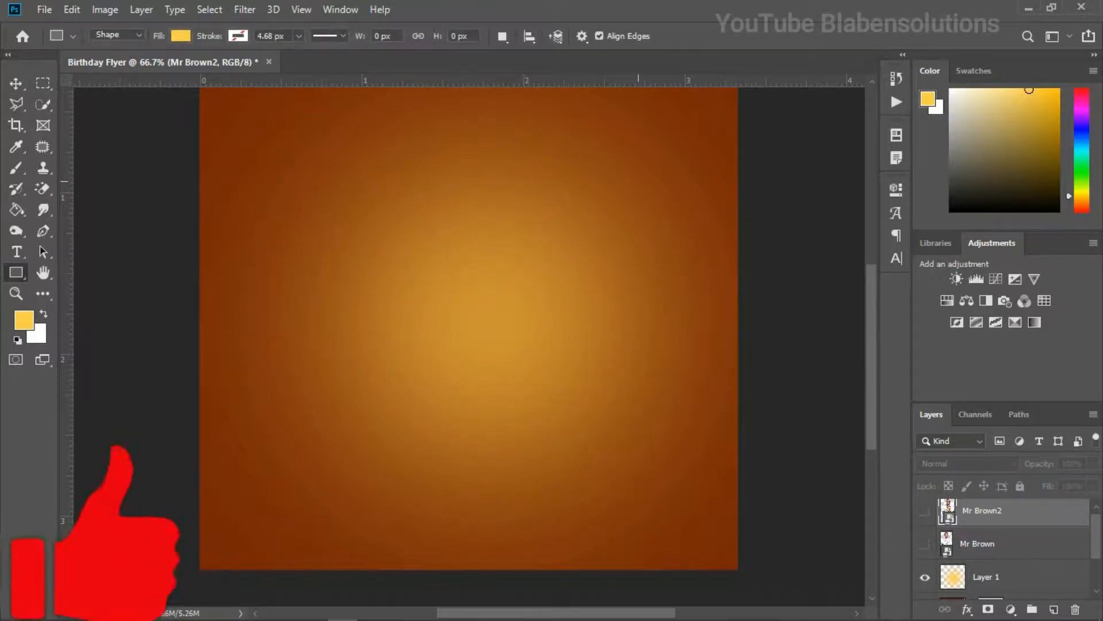
pyautogui.scroll(5, 373, 119)
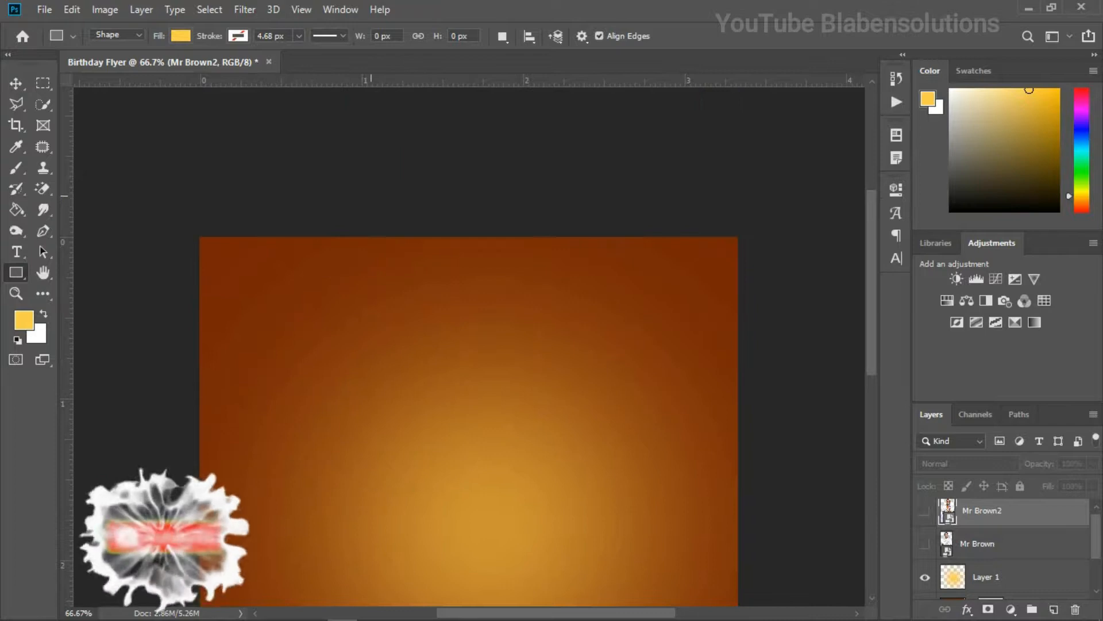
pyautogui.moveTo(363, 203); pyautogui.dragTo(505, 484)
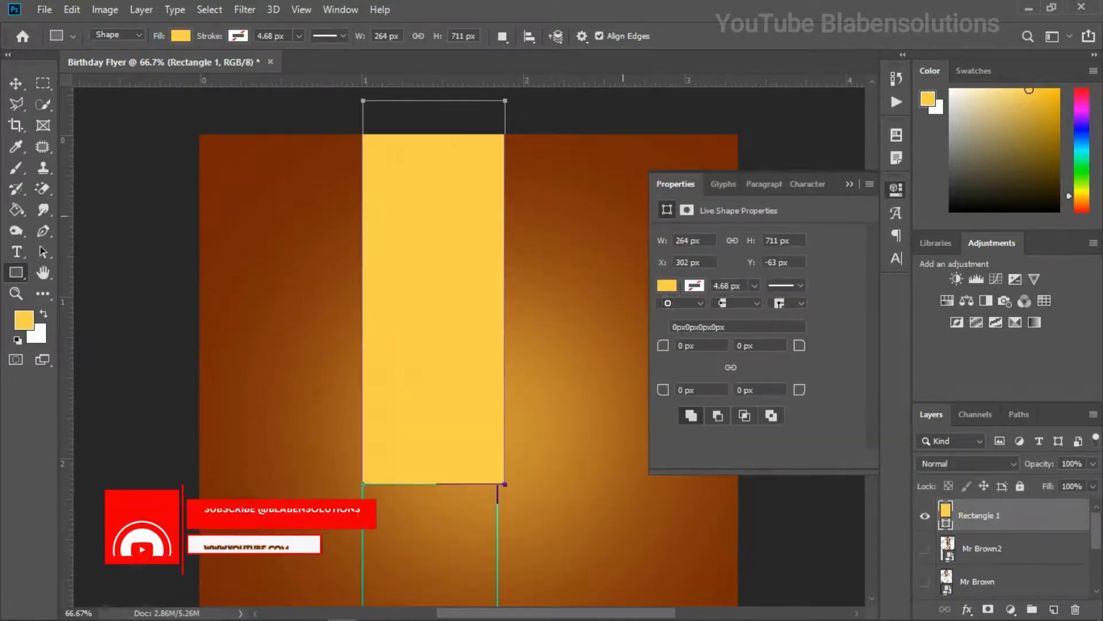
pyautogui.click(849, 184)
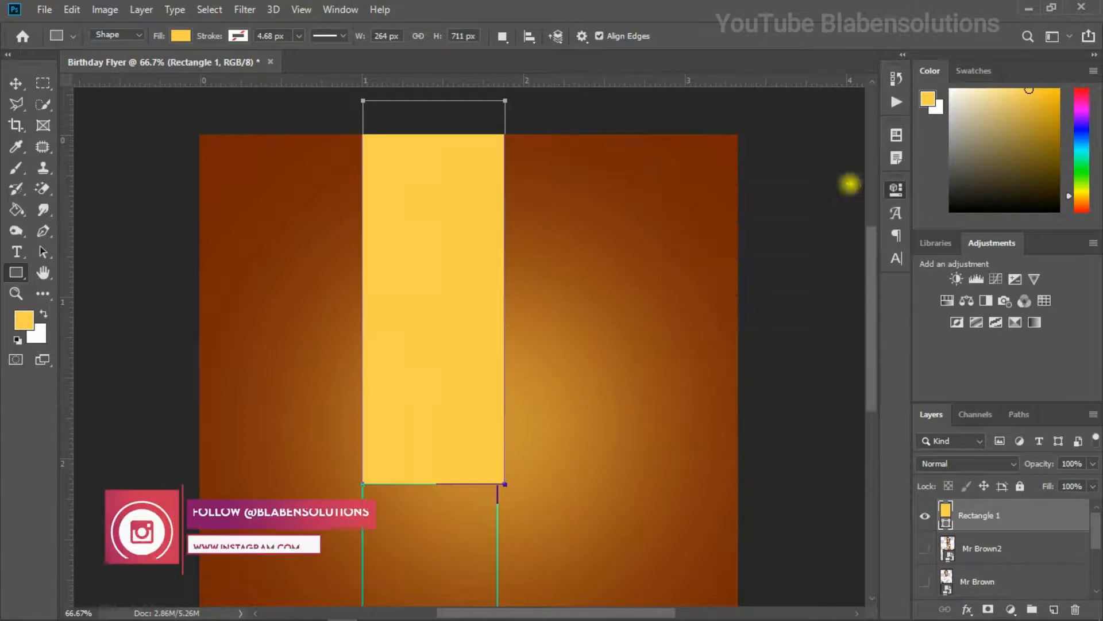
pyautogui.click(16, 83)
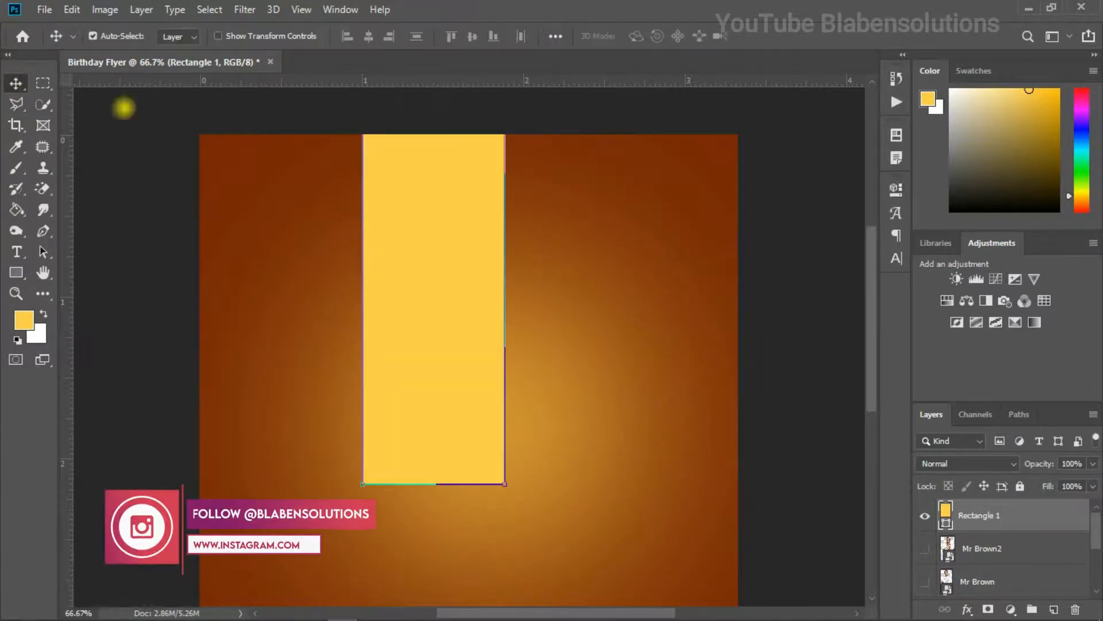
pyautogui.moveTo(408, 230); pyautogui.dragTo(445, 230)
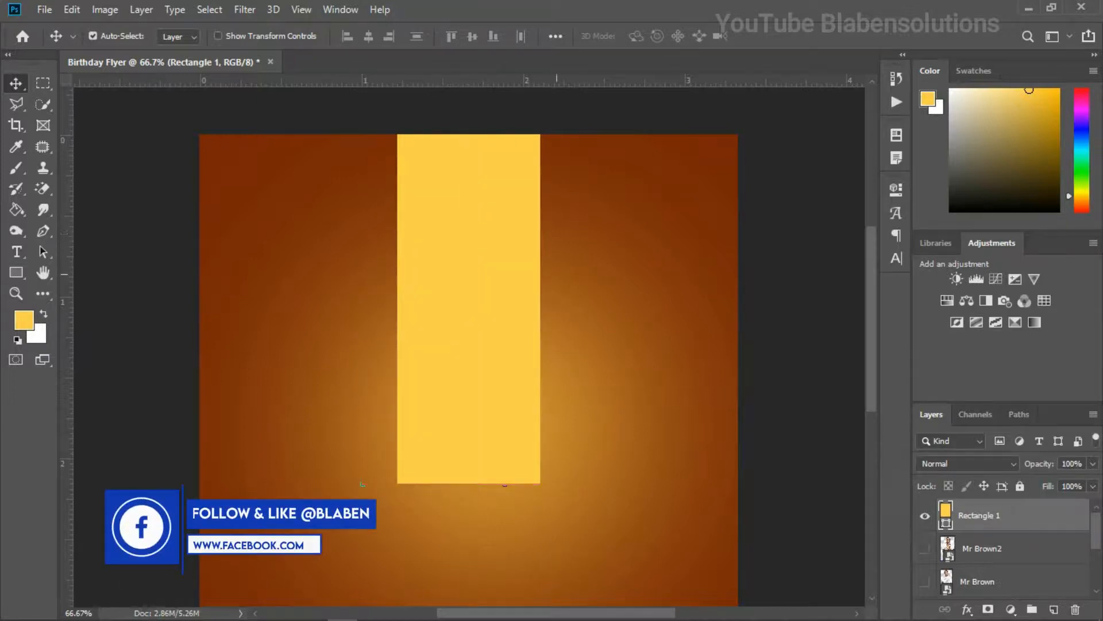
# Place the rectangle layer between the glow and the portraits, and make both portraits visible again
pyautogui.moveTo(1028, 522)
pyautogui.mouseDown()
pyautogui.moveTo(1024, 616)
pyautogui.moveTo(1026, 535)
pyautogui.mouseUp()
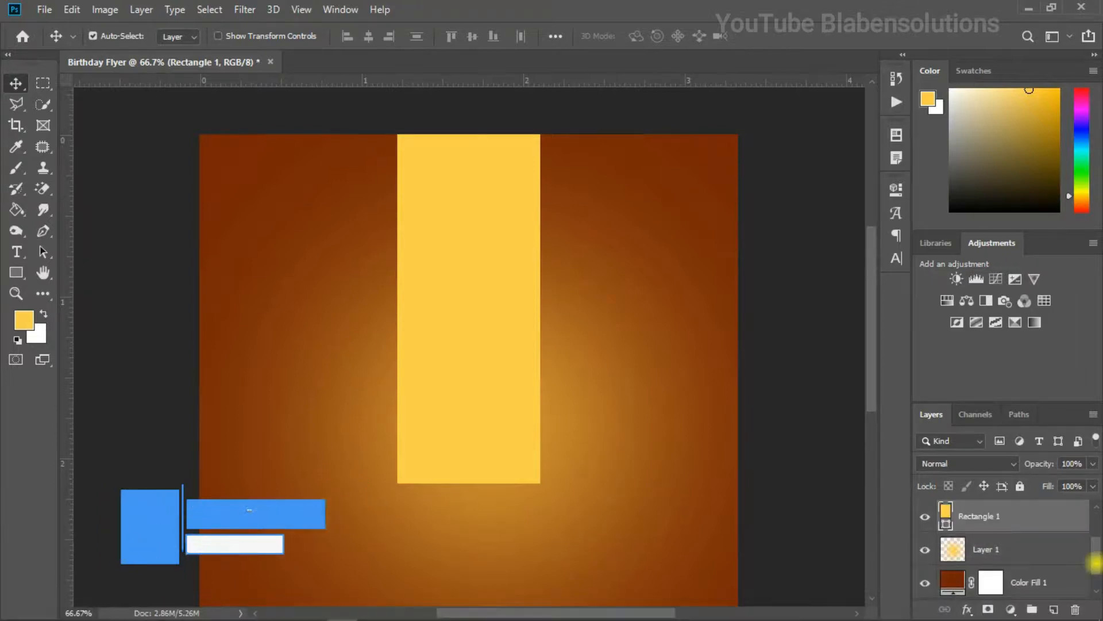
pyautogui.scroll(2, 1095, 562)
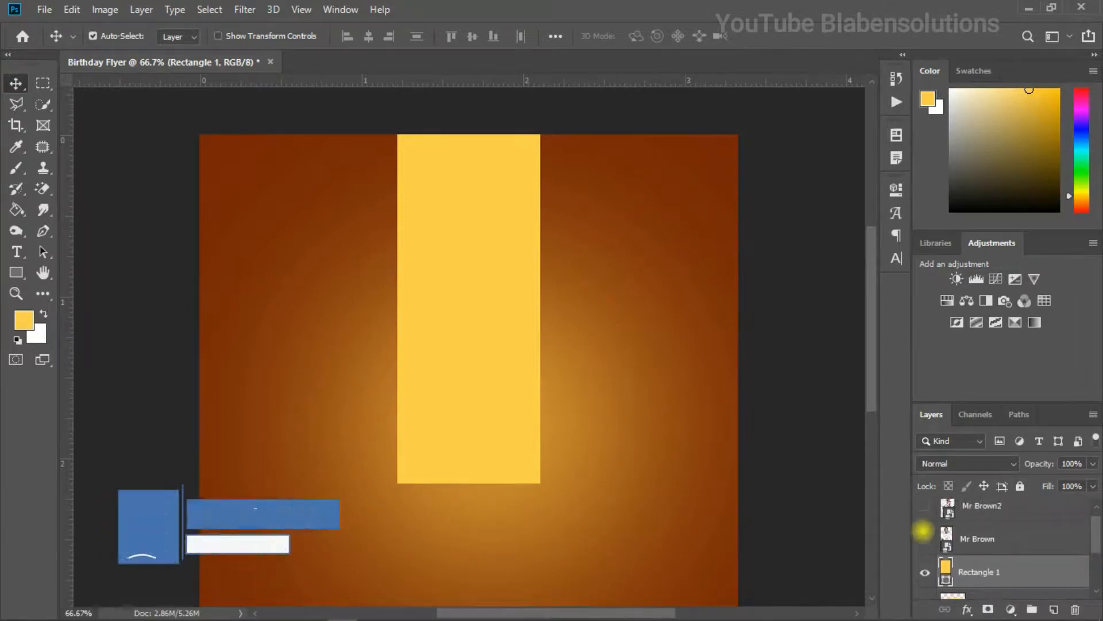
pyautogui.click(925, 539)
pyautogui.click(925, 505)
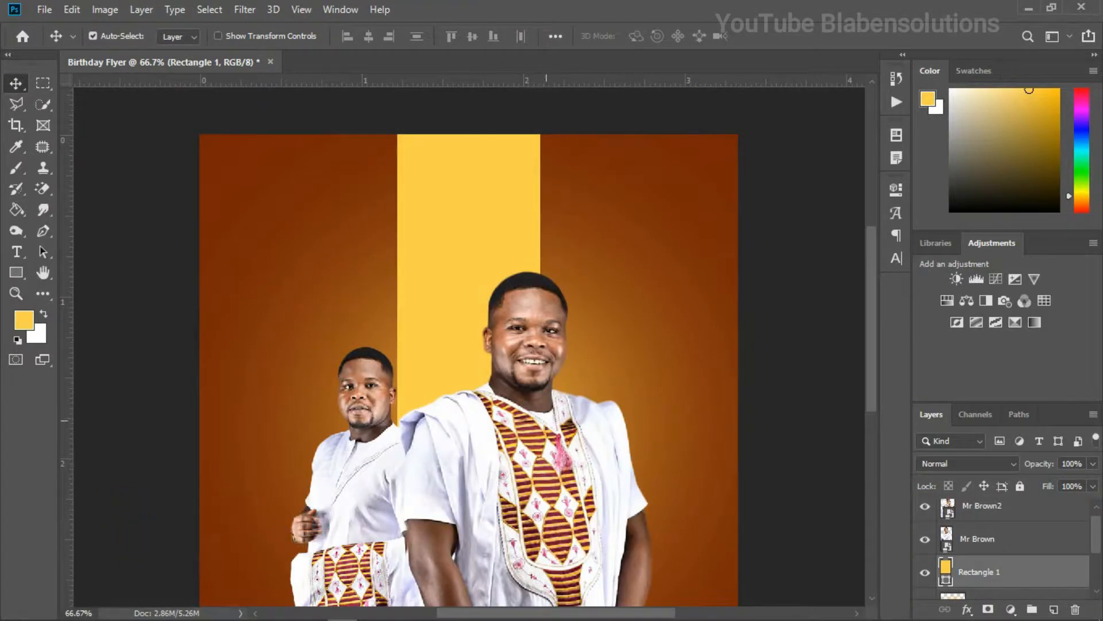
# Try white and dark brown, 742503, as the rectangle's fill, and return it to the original yellow
pyautogui.click(945, 580)
pyautogui.doubleClick(945, 577)
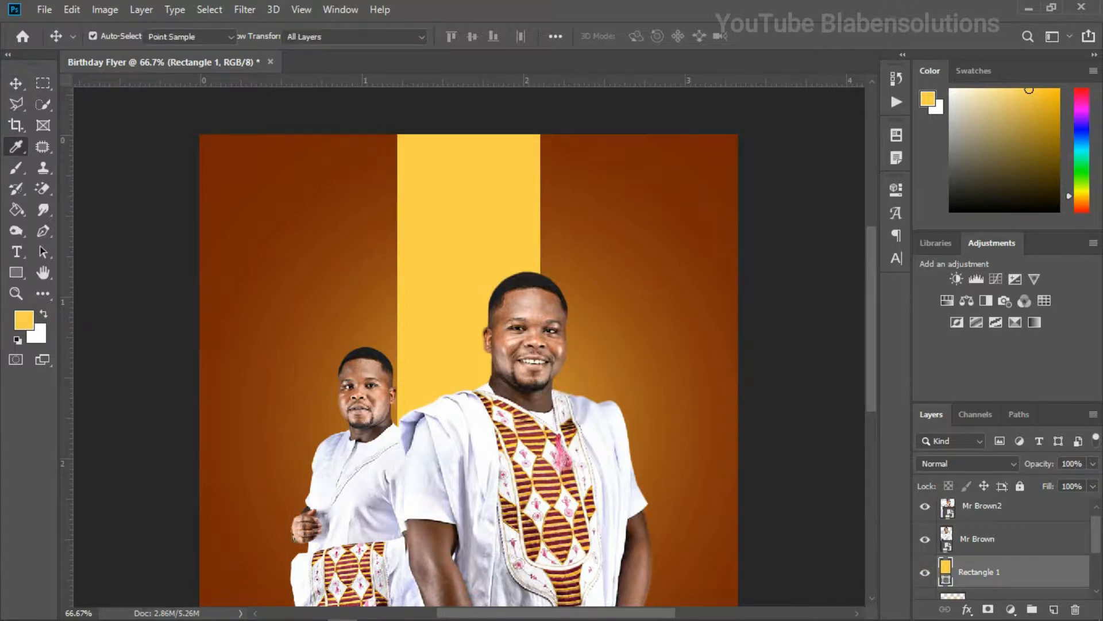
pyautogui.moveTo(612, 350); pyautogui.dragTo(581, 326)
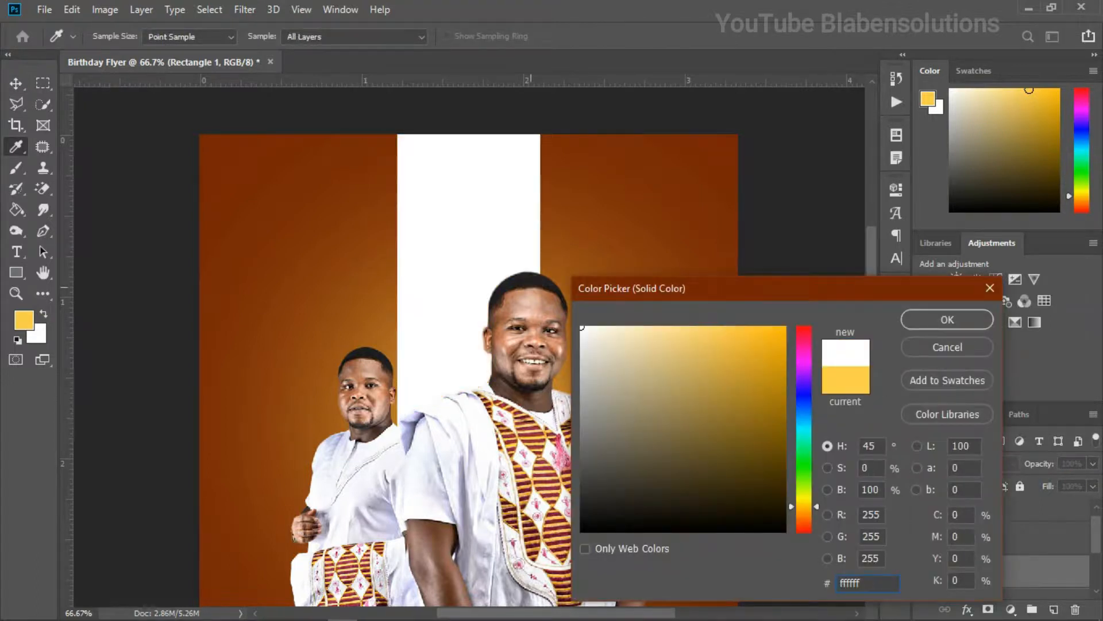
pyautogui.click(728, 143)
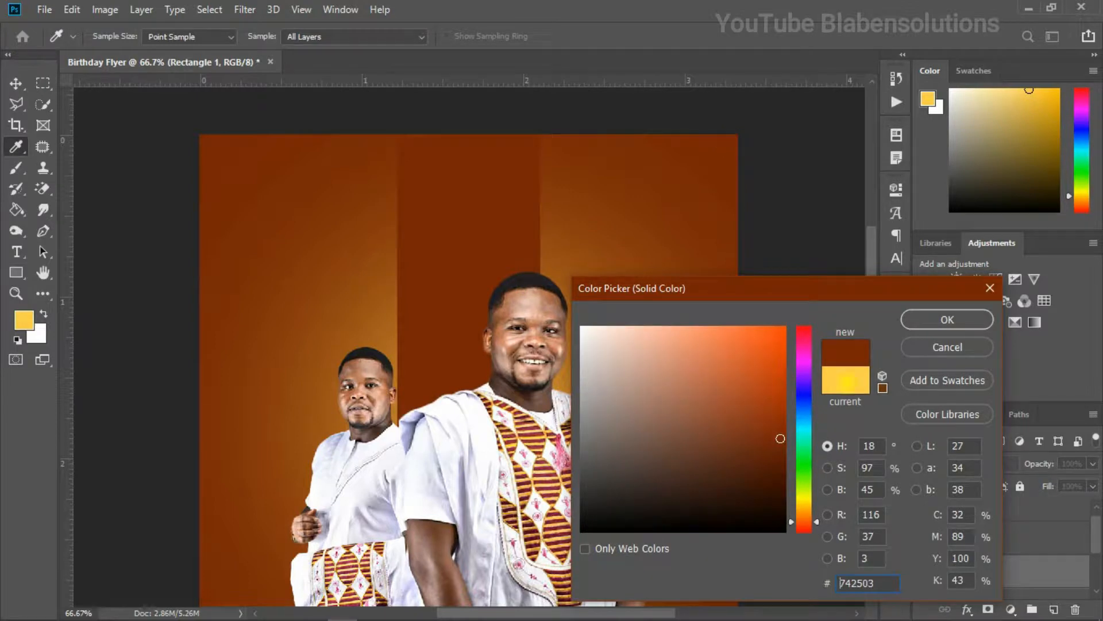
pyautogui.click(845, 380)
pyautogui.click(917, 317)
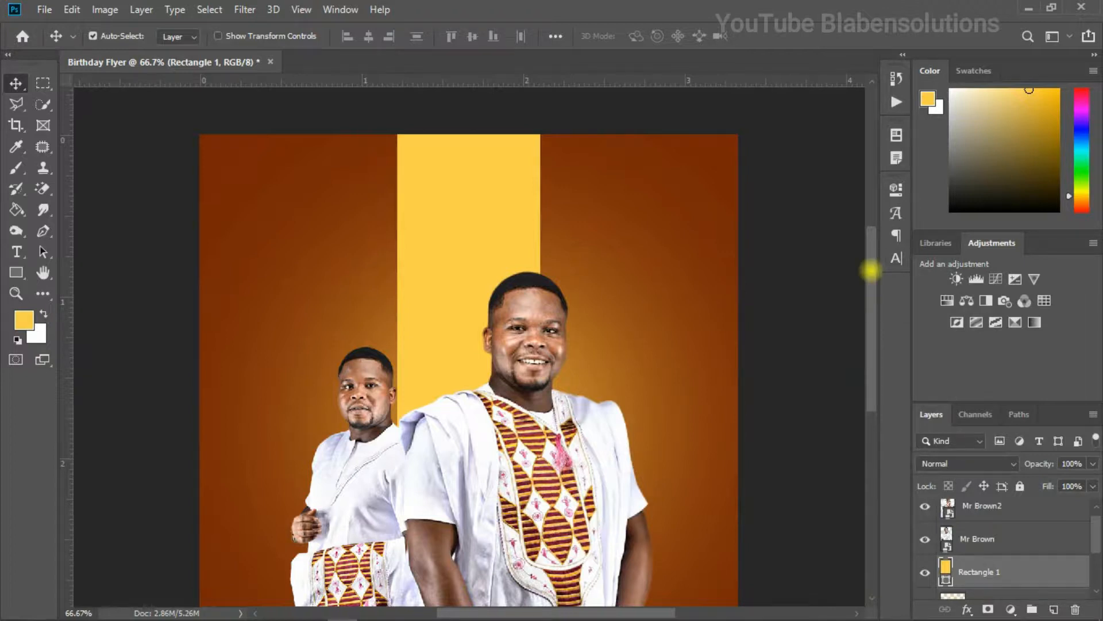
pyautogui.moveTo(870, 266); pyautogui.dragTo(858, 286)
pyautogui.hotkey('ctrl', '0')
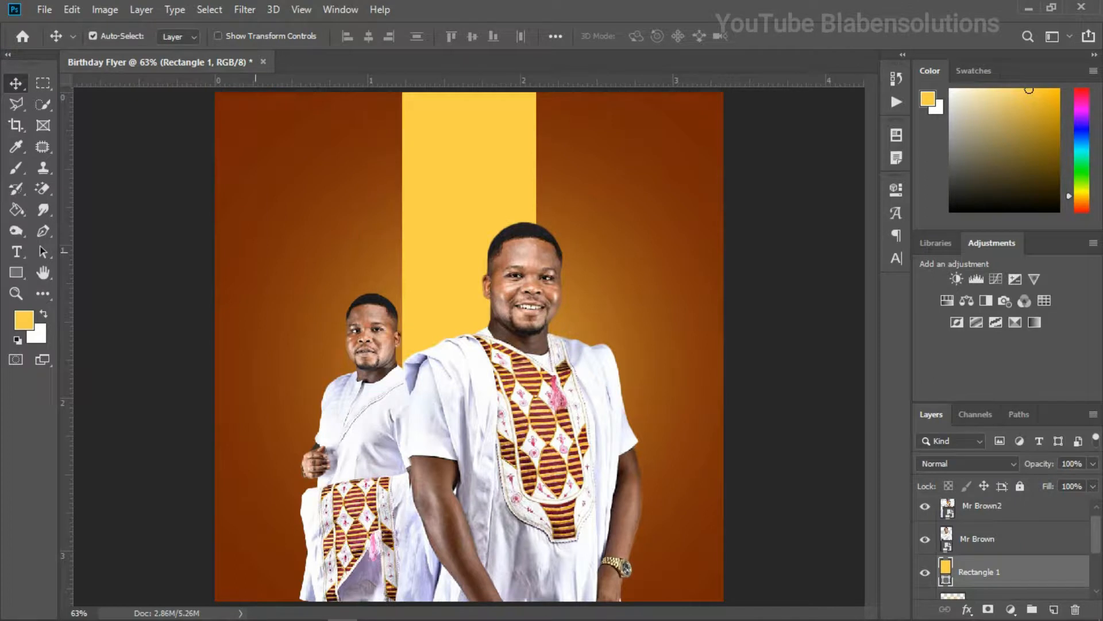
# Add the text Birthday in the Southmore font over the flyer's upper-left area
pyautogui.press('t')
pyautogui.click(195, 181)
pyautogui.click(233, 36)
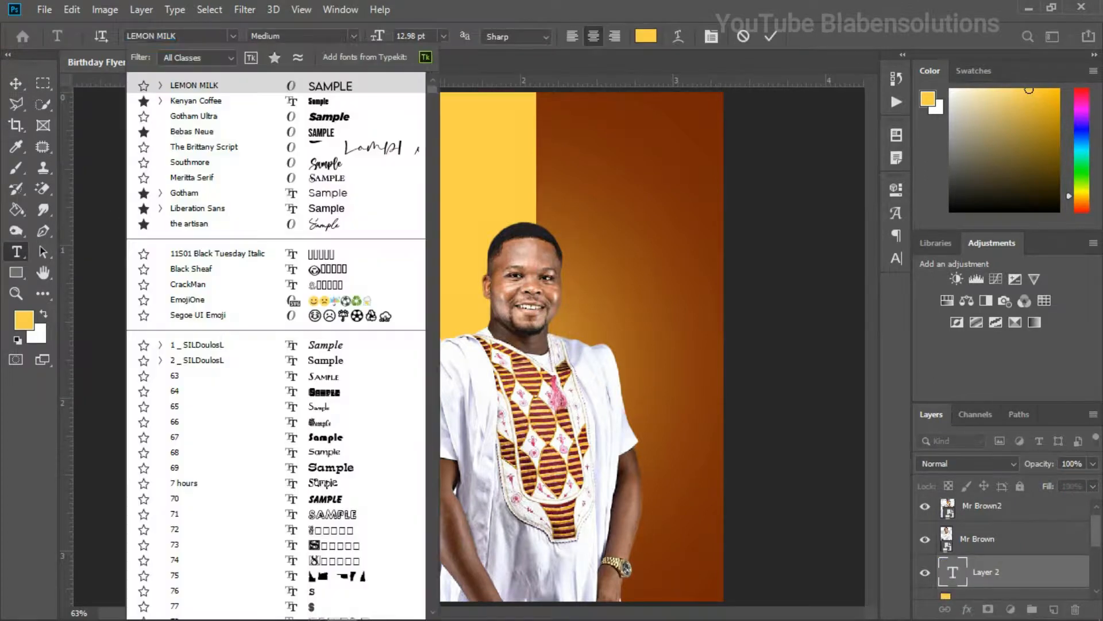
pyautogui.click(189, 162)
pyautogui.write('Birthday')
pyautogui.click(16, 83)
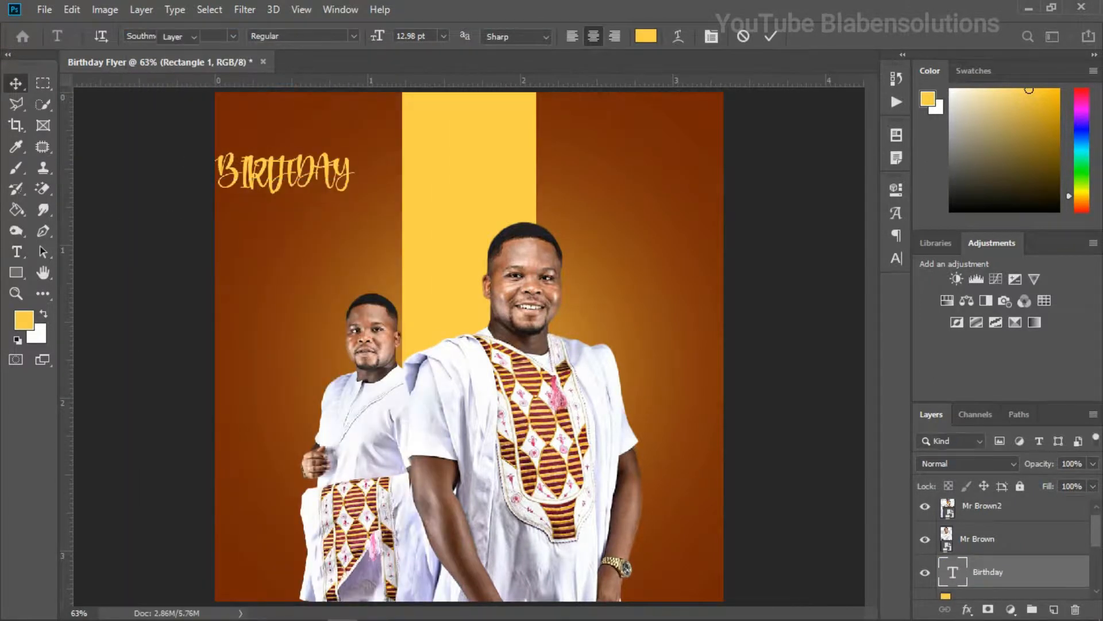
# Turn off all caps for the Birthday text, move it across the yellow band above the heads and enlarge it
pyautogui.click(897, 259)
pyautogui.click(765, 301)
pyautogui.click(873, 248)
pyautogui.click(850, 345)
pyautogui.moveTo(287, 176); pyautogui.dragTo(464, 153)
pyautogui.click(896, 259)
pyautogui.hotkey('ctrl', 't')
pyautogui.moveTo(516, 180); pyautogui.dragTo(587, 225)
pyautogui.press('Return')
# Recolor the Birthday text dark brown and move it slightly lower on the flyer
pyautogui.click(896, 258)
pyautogui.click(850, 283)
pyautogui.click(955, 319)
pyautogui.click(896, 259)
pyautogui.moveTo(465, 167); pyautogui.dragTo(465, 203)
# Try a stroke around the Birthday text, first in the band's yellow and then in white
pyautogui.click(967, 609)
pyautogui.click(986, 488)
pyautogui.click(727, 403)
pyautogui.click(432, 313)
pyautogui.click(947, 319)
pyautogui.moveTo(788, 288); pyautogui.dragTo(751, 288)
pyautogui.click(728, 403)
pyautogui.click(581, 327)
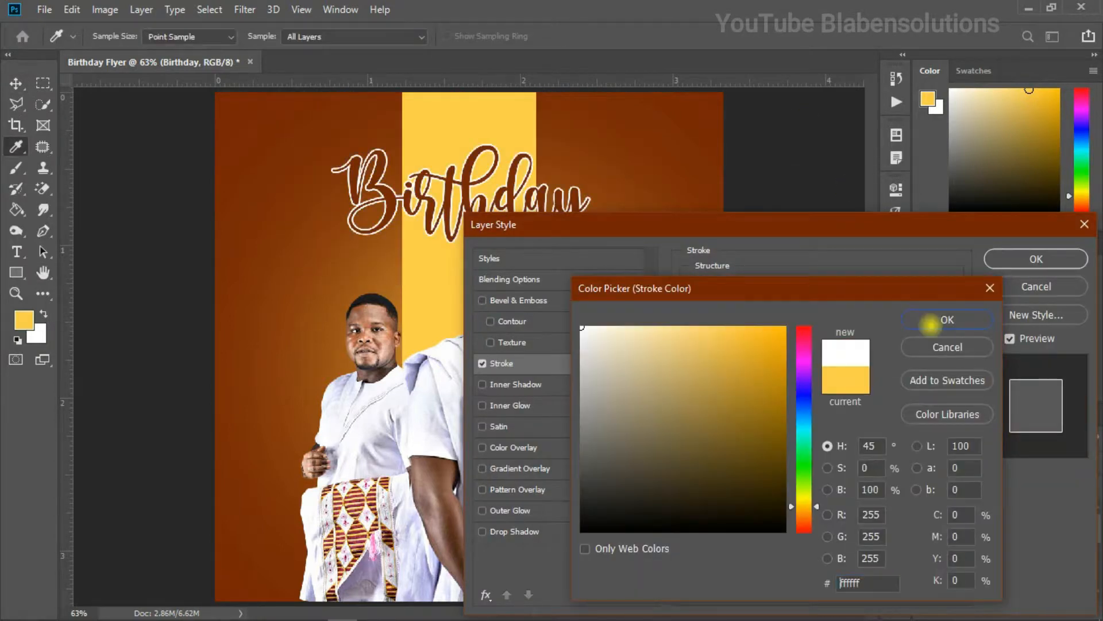
pyautogui.click(931, 325)
pyautogui.moveTo(747, 224); pyautogui.dragTo(943, 254)
pyautogui.click(679, 393)
pyautogui.click(678, 393)
pyautogui.click(679, 393)
# Try a white outer glow at 29% opacity on the Birthday text
pyautogui.click(678, 540)
pyautogui.moveTo(971, 336); pyautogui.dragTo(968, 336)
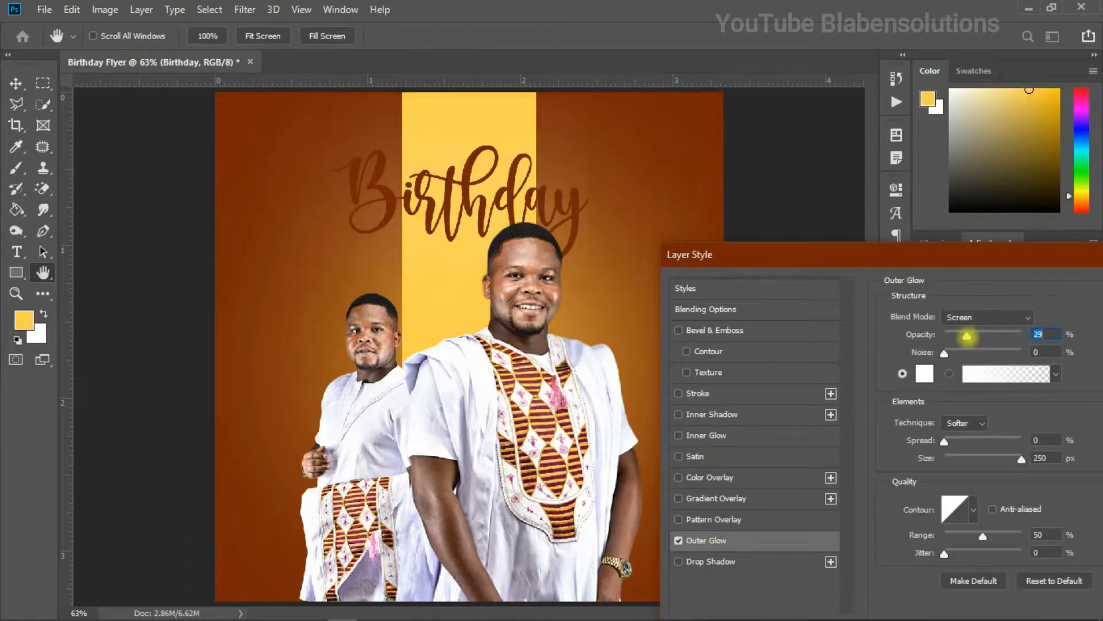
pyautogui.click(679, 540)
# Make Birthday white with a drop shadow: 48% opacity, 90° angle, 10 px distance, 33% spread and 5 px size
pyautogui.click(712, 562)
pyautogui.hotkey('shift', 'Up')
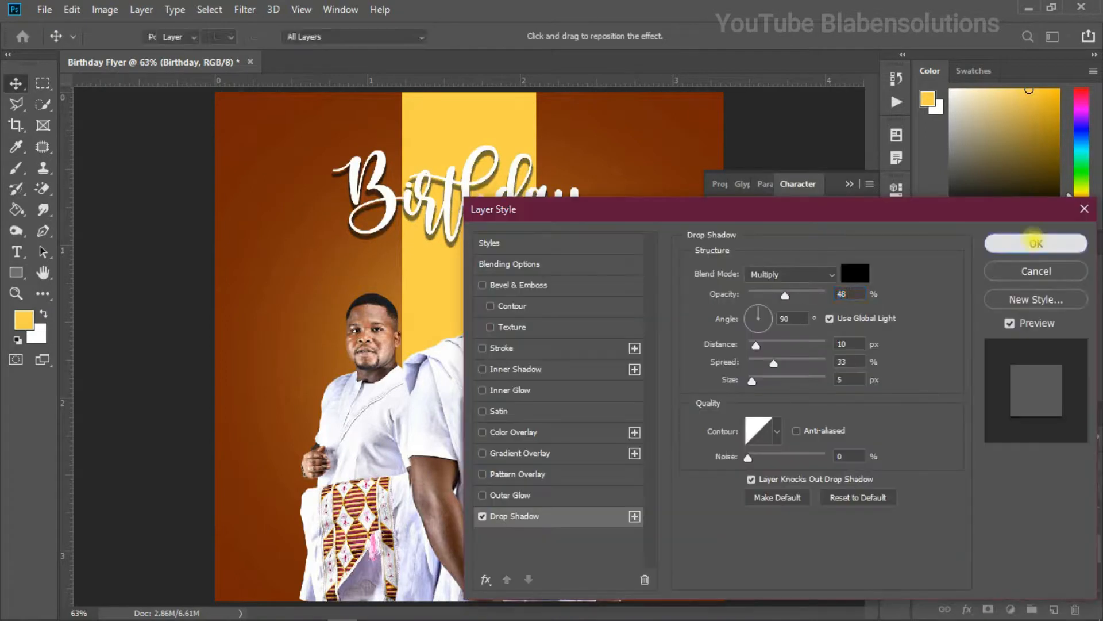
pyautogui.click(1035, 242)
# Enlarge the Birthday text until it spans about 70 percent of the flyer's width
pyautogui.hotkey('ctrl', 't')
pyautogui.moveTo(592, 144); pyautogui.dragTo(649, 119)
pyautogui.press('Return')
# Add the word Happy in white Gotham Ultra Italic and place it above the first letters of Birthday
pyautogui.press('t')
pyautogui.click(236, 323)
pyautogui.click(896, 236)
pyautogui.click(800, 214)
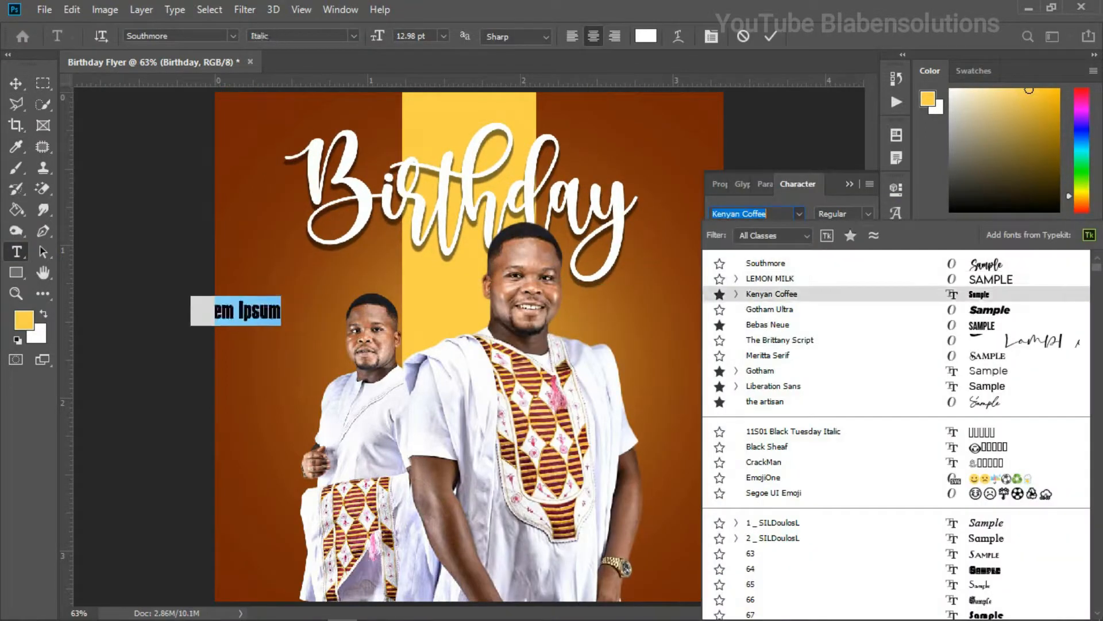
pyautogui.click(769, 308)
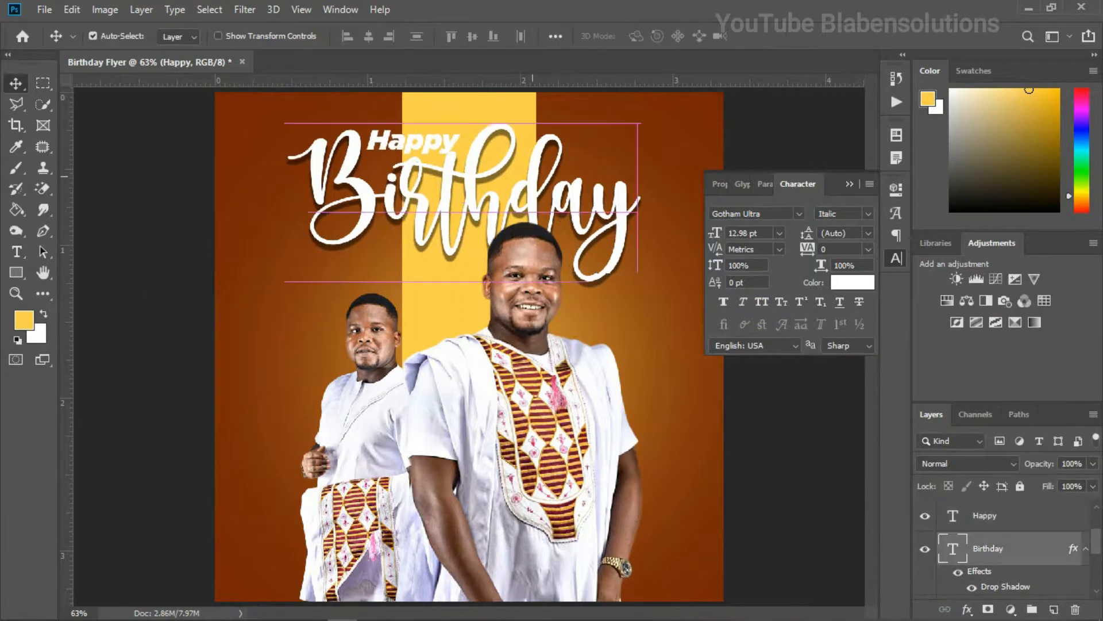
pyautogui.click(852, 282)
pyautogui.moveTo(592, 156); pyautogui.dragTo(494, 138)
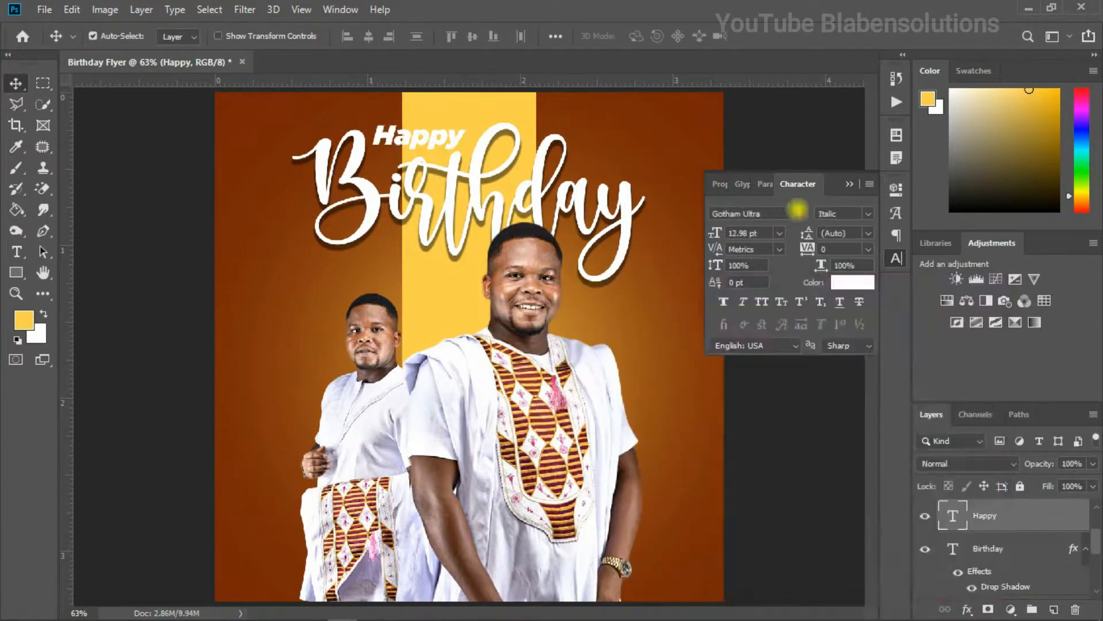
# Change Happy to an upright all-caps sans-serif font and shrink it, and add a small +1 above the y of Birthday
pyautogui.click(799, 214)
pyautogui.click(867, 214)
pyautogui.click(850, 281)
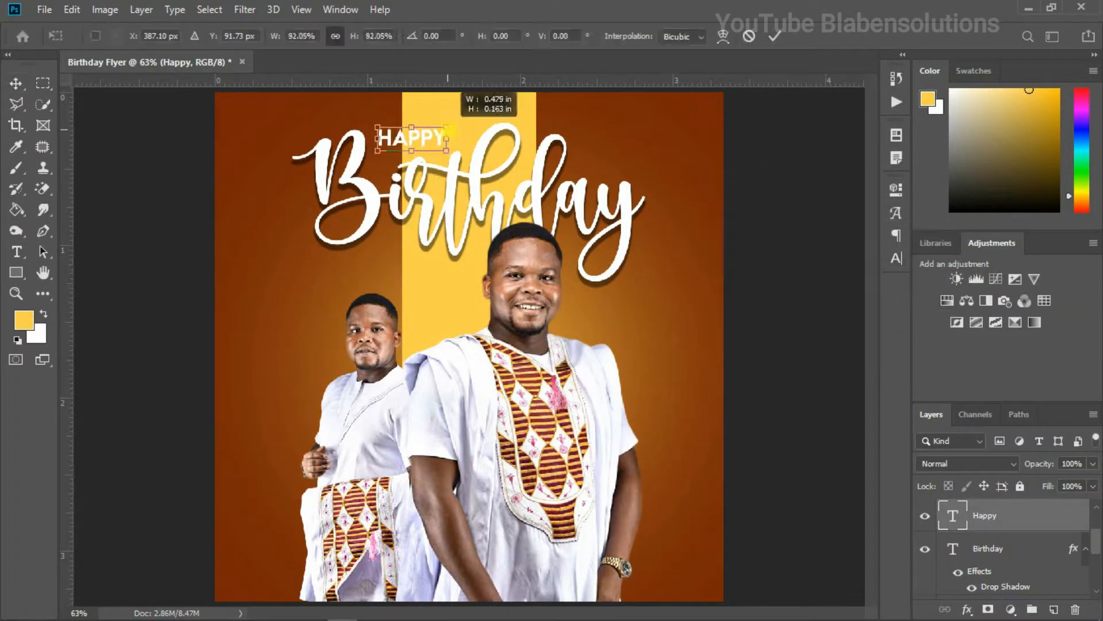
pyautogui.press('Return')
pyautogui.click(598, 151)
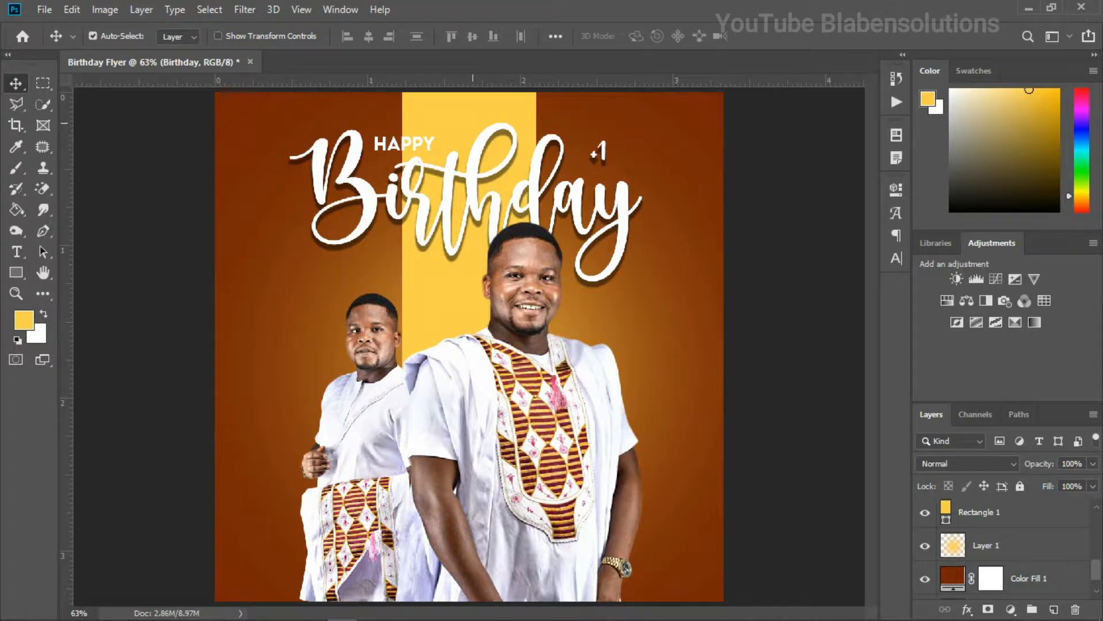
# Hide the yellow rectangle layer
pyautogui.click(473, 113)
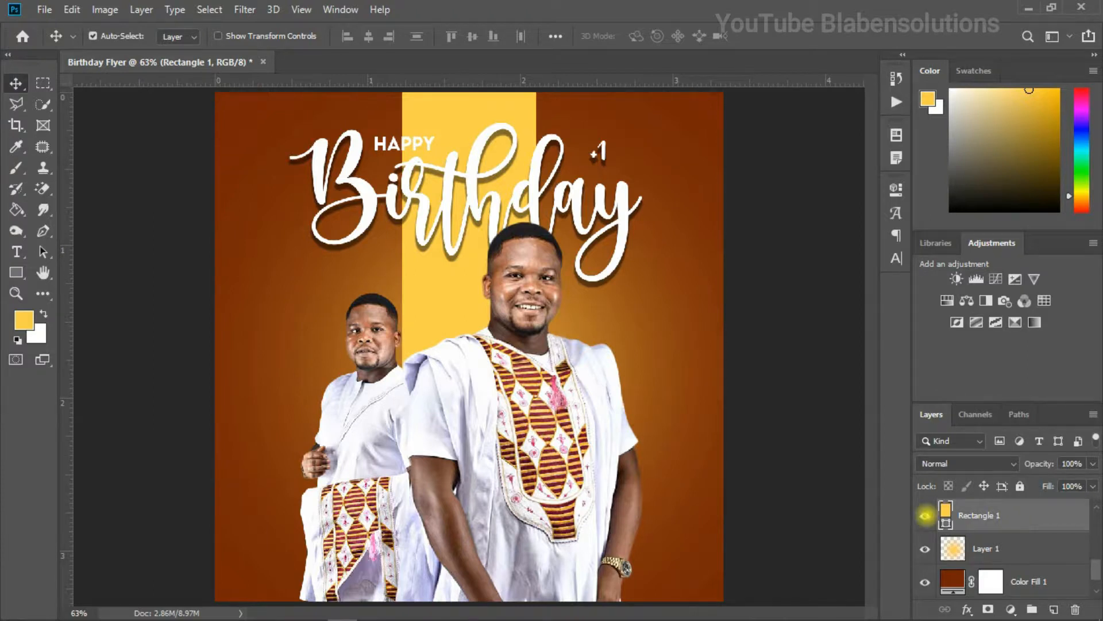
pyautogui.click(925, 515)
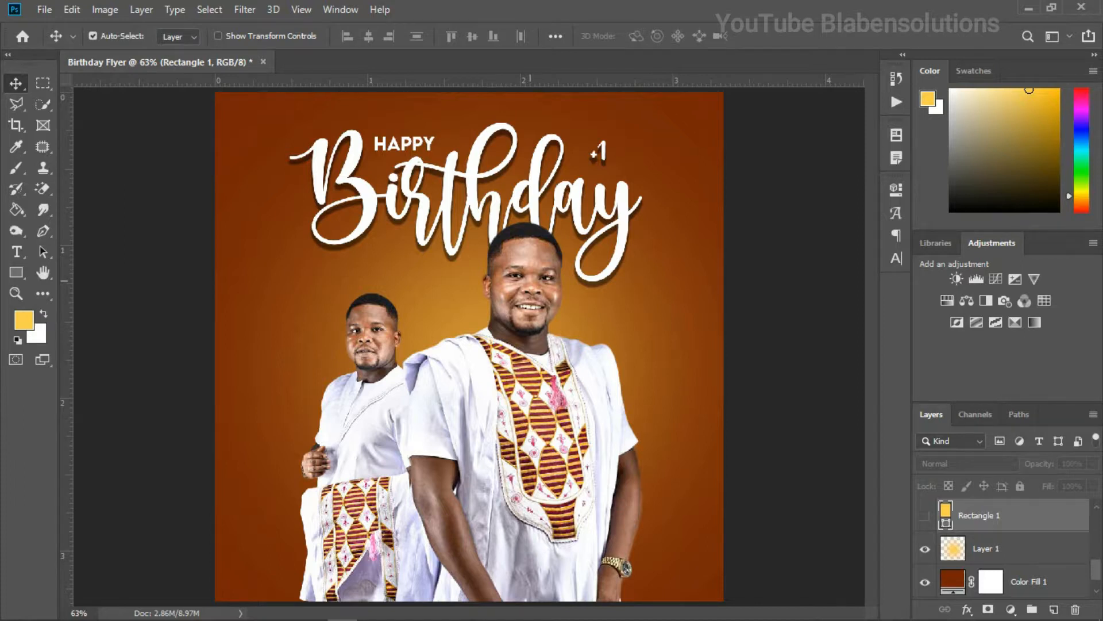
# Hide both portrait layers and draw a circle in the lower-left area of the flyer with the Ellipse tool
pyautogui.rightClick(16, 272)
pyautogui.click(69, 302)
pyautogui.moveTo(1096, 570); pyautogui.dragTo(1096, 515)
pyautogui.moveTo(924, 515); pyautogui.dragTo(924, 548)
pyautogui.moveTo(254, 332); pyautogui.dragTo(460, 539)
pyautogui.press('v')
# Duplicate the circle, resize the copy into a concentric pair, and refill both circles with tones sampled from the background
pyautogui.hotkey('ctrl', 'j')
pyautogui.hotkey('ctrl', 't')
pyautogui.doubleClick(953, 583)
pyautogui.click(506, 368)
pyautogui.click(948, 319)
pyautogui.scroll(-1, 977, 581)
pyautogui.doubleClick(953, 583)
pyautogui.moveTo(344, 280); pyautogui.dragTo(388, 290)
pyautogui.click(948, 319)
# Add a soft drop shadow to the inner circle without global light, adjusting its opacity, distance, spread and size
pyautogui.click(1014, 549)
pyautogui.click(967, 609)
pyautogui.click(1005, 599)
pyautogui.click(829, 318)
pyautogui.moveTo(750, 381); pyautogui.dragTo(759, 381)
pyautogui.moveTo(756, 346); pyautogui.dragTo(763, 309)
pyautogui.moveTo(773, 364); pyautogui.dragTo(781, 364)
pyautogui.moveTo(785, 295); pyautogui.dragTo(777, 295)
pyautogui.moveTo(759, 382); pyautogui.dragTo(765, 381)
pyautogui.click(1036, 243)
# Group the two circle layers and name the group shapes
pyautogui.keyDown('shift'); pyautogui.click(986, 571); pyautogui.keyUp('shift')
pyautogui.hotkey('ctrl', 'g')
pyautogui.doubleClick(981, 510)
pyautogui.write('shapes')
pyautogui.press('Return')
# Enlarge the shapes group and move it up behind the Birthday text, slightly past the flyer's left edge
pyautogui.hotkey('ctrl', 't')
pyautogui.moveTo(459, 537); pyautogui.dragTo(512, 606)
pyautogui.moveTo(411, 440); pyautogui.dragTo(416, 285)
pyautogui.press('Return')
# Set the shapes group's fill to 28% and place it between the yellow rectangle and the glow layer
pyautogui.click(1093, 464)
pyautogui.click(1093, 486)
pyautogui.moveTo(1092, 505); pyautogui.dragTo(984, 584)
pyautogui.moveTo(984, 574); pyautogui.dragTo(984, 533)
# Duplicate the shapes group, shrink the copy and place it at the flyer's lower right behind the smiling man's arm
pyautogui.hotkey('ctrl', 'j')
pyautogui.press('t')
pyautogui.hotkey('ctrl', 't')
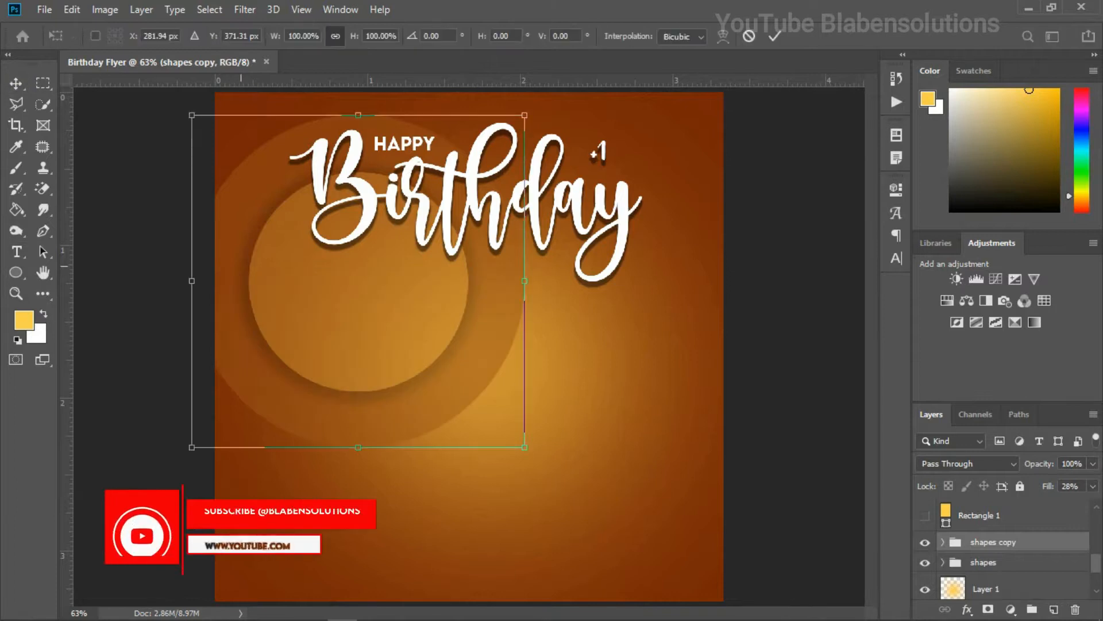
pyautogui.moveTo(525, 113); pyautogui.dragTo(458, 182)
pyautogui.hotkey('ctrl', 'z')
pyautogui.moveTo(401, 272); pyautogui.dragTo(632, 467)
pyautogui.press('Return')
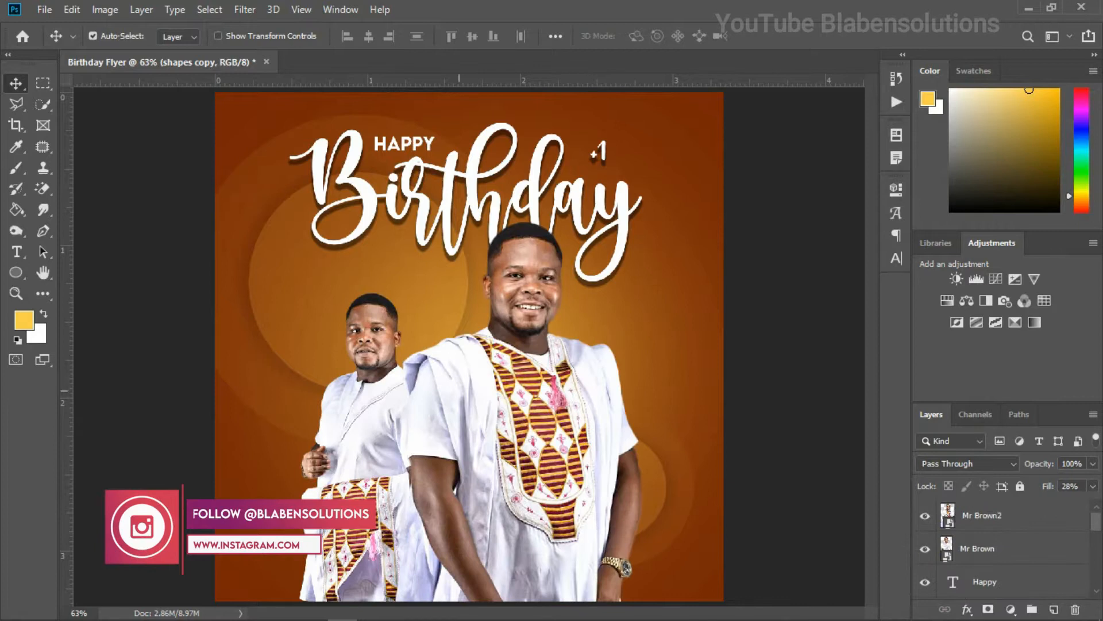
# Move the original shapes group about 0.10 in to the right and 0.24 in up
pyautogui.scroll(-2, 1003, 546)
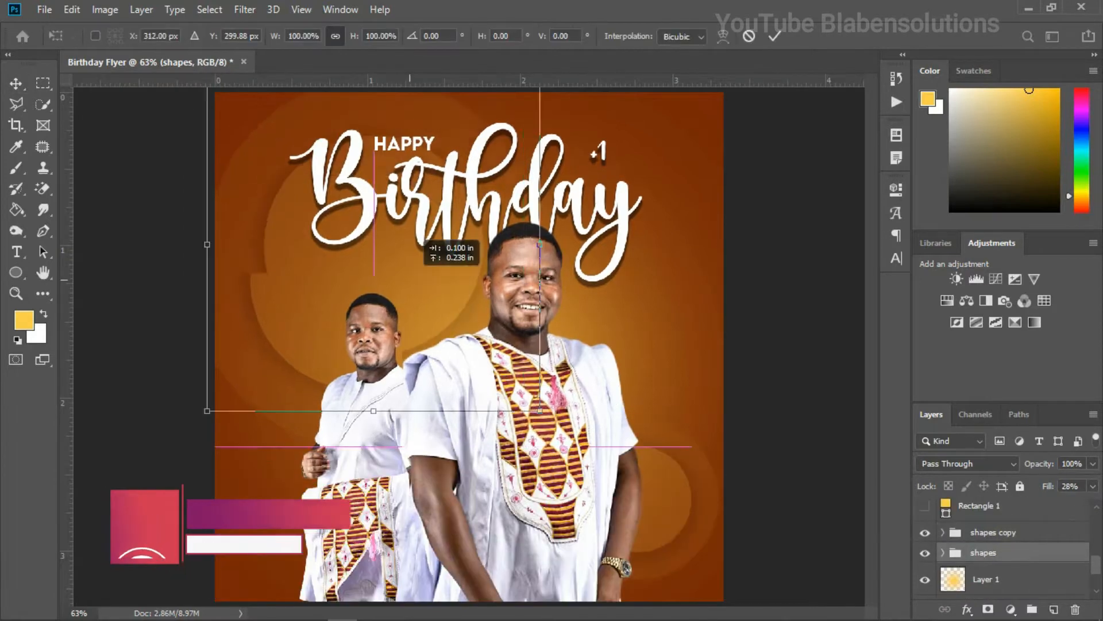
pyautogui.press('Return')
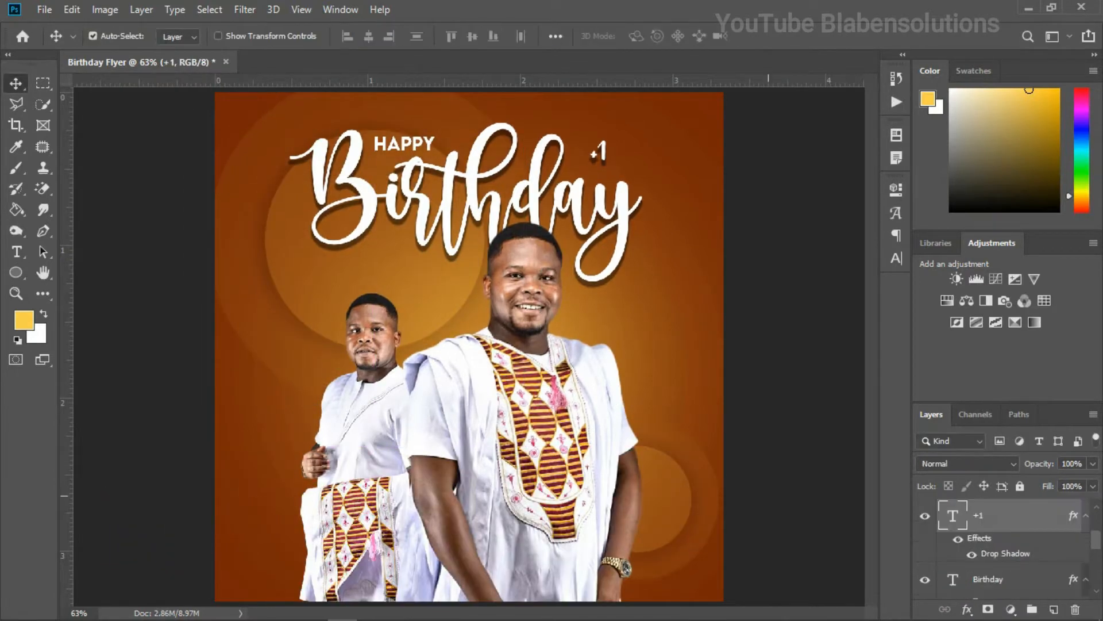